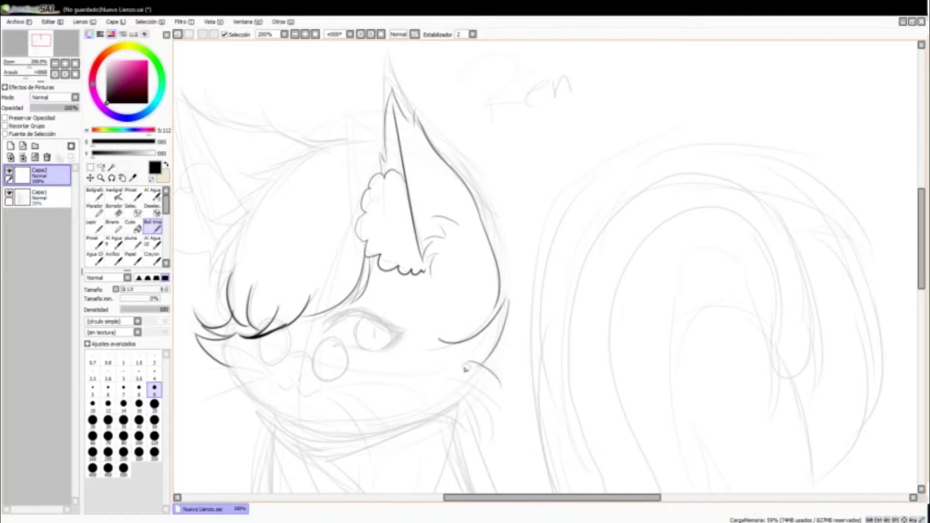
# - Ink the cat's jawline, cheek fur, neckerchief flap and the side edges of the near cape panel over the sketch
pyautogui.moveTo(278, 279)
pyautogui.mouseDown()
pyautogui.moveTo(305, 276)
pyautogui.moveTo(294, 173)
pyautogui.mouseUp()
pyautogui.moveTo(363, 248)
pyautogui.mouseDown()
pyautogui.moveTo(456, 217)
pyautogui.moveTo(458, 334)
pyautogui.mouseUp()
pyautogui.moveTo(513, 196); pyautogui.dragTo(465, 322)
pyautogui.moveTo(421, 310); pyautogui.dragTo(467, 476)
pyautogui.moveTo(513, 196); pyautogui.dragTo(583, 358)
pyautogui.moveTo(475, 471); pyautogui.dragTo(388, 311)
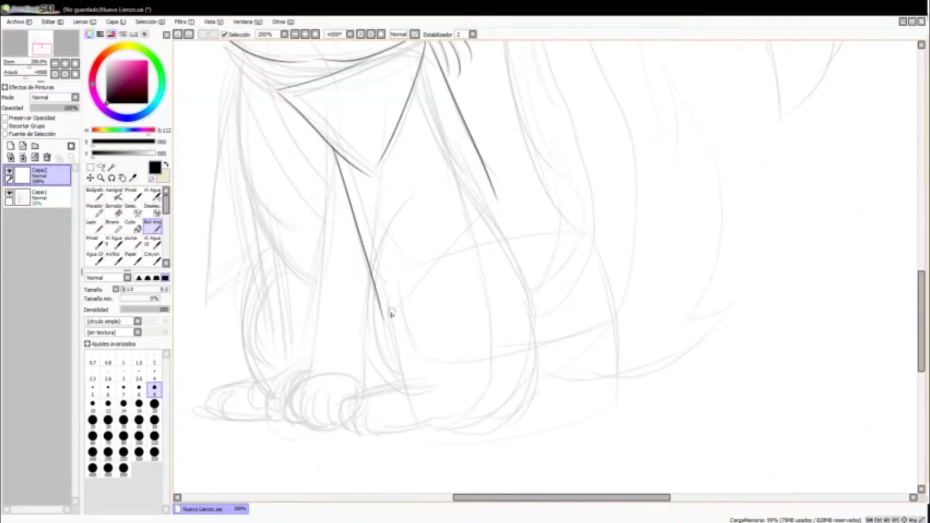
pyautogui.moveTo(419, 416); pyautogui.dragTo(387, 280)
pyautogui.hotkey('ctrl', 'z')
# - Ink the cape's slanted lower hem and the bag's outline, including its flap line and narrow side edge
pyautogui.moveTo(387, 320); pyautogui.dragTo(496, 199)
pyautogui.moveTo(458, 250)
pyautogui.mouseDown()
pyautogui.moveTo(586, 249)
pyautogui.moveTo(623, 387)
pyautogui.mouseUp()
pyautogui.moveTo(392, 322)
pyautogui.mouseDown()
pyautogui.moveTo(429, 437)
pyautogui.moveTo(597, 406)
pyautogui.mouseUp()
pyautogui.moveTo(422, 361); pyautogui.dragTo(615, 334)
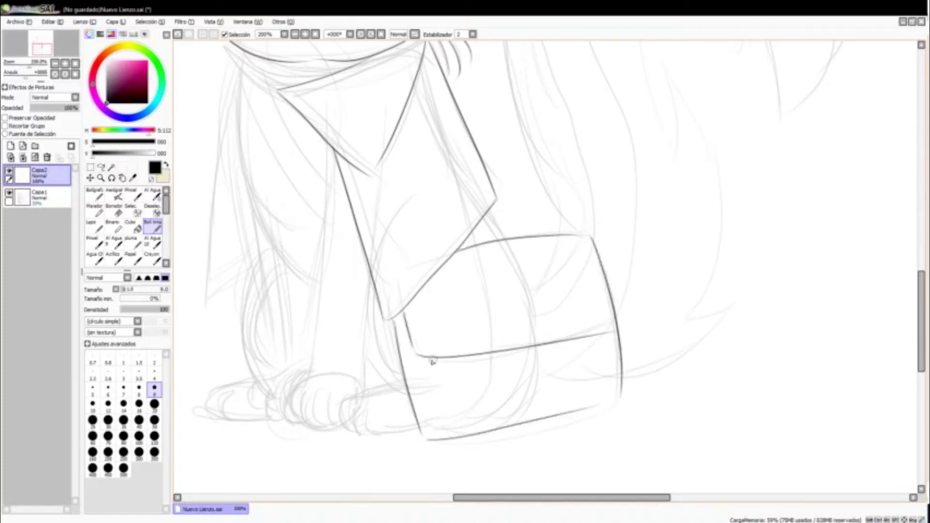
pyautogui.moveTo(564, 97); pyautogui.dragTo(415, 378)
pyautogui.moveTo(420, 411); pyautogui.dragTo(369, 305)
pyautogui.moveTo(374, 348); pyautogui.dragTo(365, 378)
pyautogui.moveTo(368, 299); pyautogui.dragTo(352, 333)
pyautogui.hotkey('ctrl', 'z')
# - Ink the upper part of the tail: its outer curve with fur tufts, the inner arch and the pointed tip
pyautogui.moveTo(330, 247); pyautogui.dragTo(366, 484)
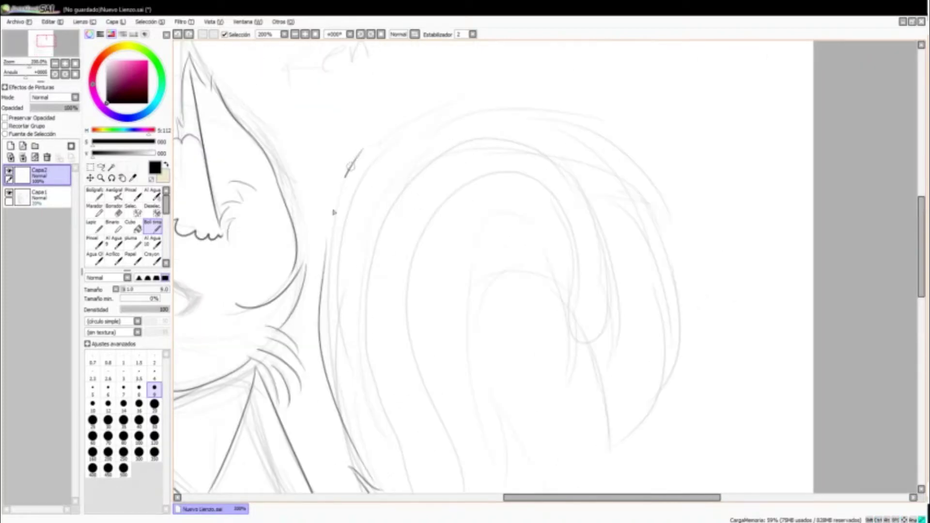
pyautogui.moveTo(325, 160); pyautogui.dragTo(348, 281)
pyautogui.moveTo(346, 228)
pyautogui.mouseDown()
pyautogui.moveTo(588, 149)
pyautogui.moveTo(653, 388)
pyautogui.mouseUp()
pyautogui.moveTo(658, 286); pyautogui.dragTo(663, 388)
pyautogui.moveTo(475, 322)
pyautogui.mouseDown()
pyautogui.moveTo(579, 290)
pyautogui.moveTo(552, 387)
pyautogui.mouseUp()
pyautogui.moveTo(607, 334); pyautogui.dragTo(578, 462)
pyautogui.moveTo(660, 334); pyautogui.dragTo(622, 451)
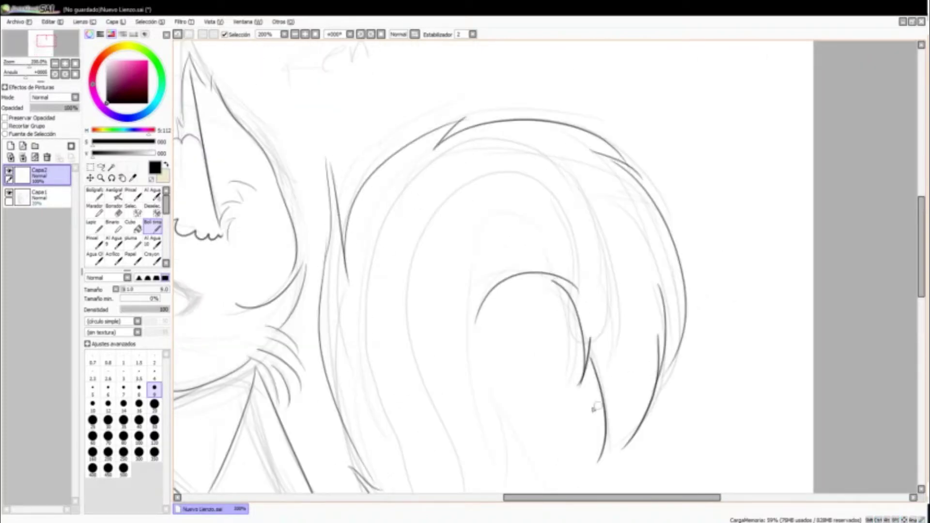
# - Ink the tail's inner edge and its lower outer edge, ending in a fur tuft beside the bag
pyautogui.moveTo(594, 411); pyautogui.dragTo(563, 244)
pyautogui.moveTo(515, 210); pyautogui.dragTo(474, 305)
pyautogui.moveTo(485, 339); pyautogui.dragTo(438, 171)
pyautogui.moveTo(425, 63); pyautogui.dragTo(450, 312)
# - Ink the near front leg, fur tufts and adjoining paws using the Pluma brush at size 7
pyautogui.hscroll(-2, 449, 325)
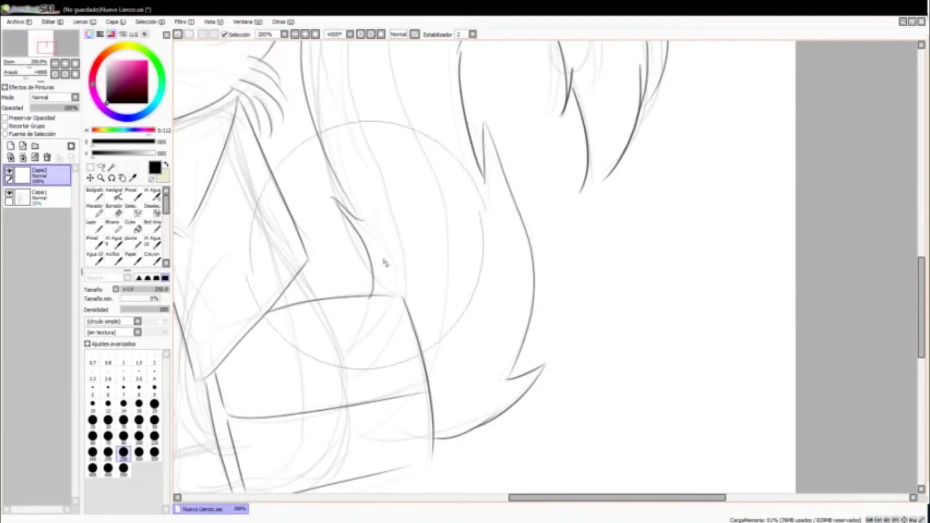
pyautogui.press('n')
pyautogui.hscroll(-3, 413, 193)
pyautogui.hscroll(-3, 412, 192)
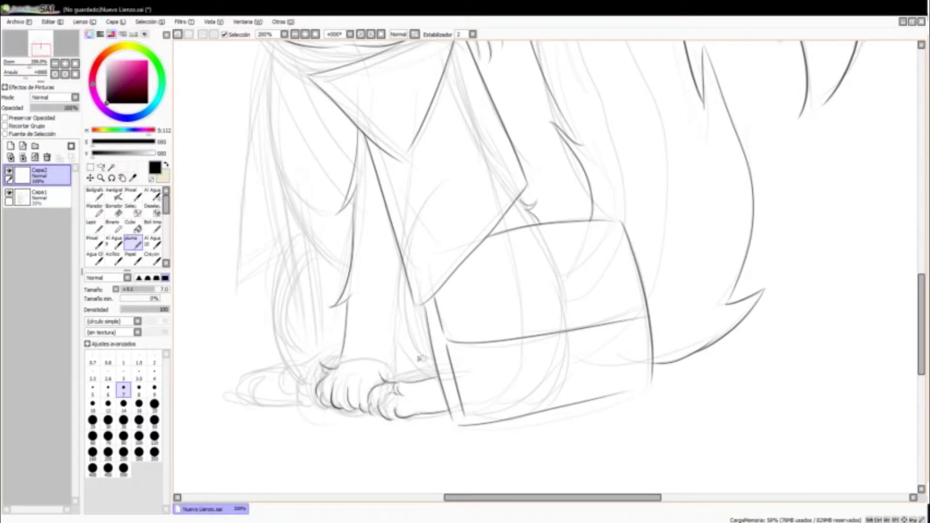
pyautogui.moveTo(404, 265); pyautogui.dragTo(401, 346)
pyautogui.moveTo(398, 264); pyautogui.dragTo(390, 318)
pyautogui.scroll(2, 376, 224)
pyautogui.hscroll(-1, 376, 224)
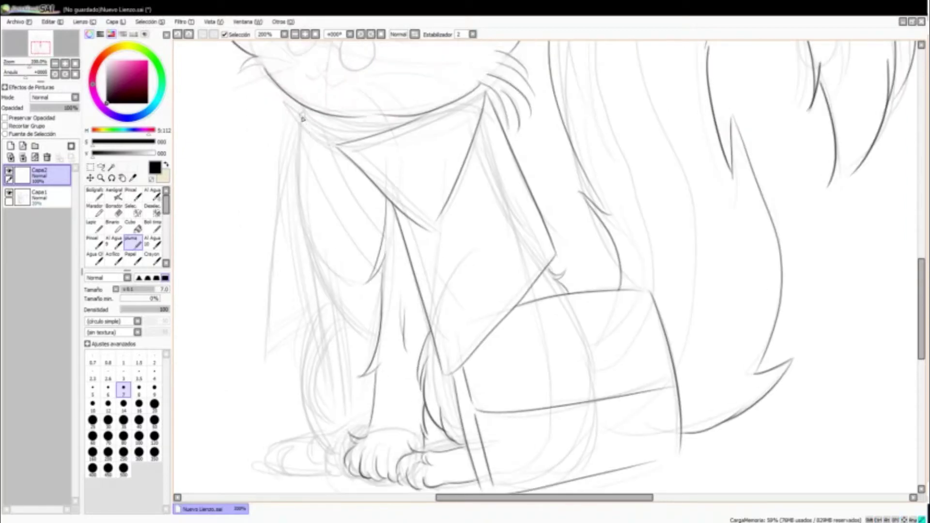
# - Ink the far cape panel, the chest fur and the furry far leg with its paw
pyautogui.moveTo(302, 119); pyautogui.dragTo(267, 353)
pyautogui.moveTo(266, 352); pyautogui.dragTo(305, 318)
pyautogui.moveTo(300, 127); pyautogui.dragTo(320, 287)
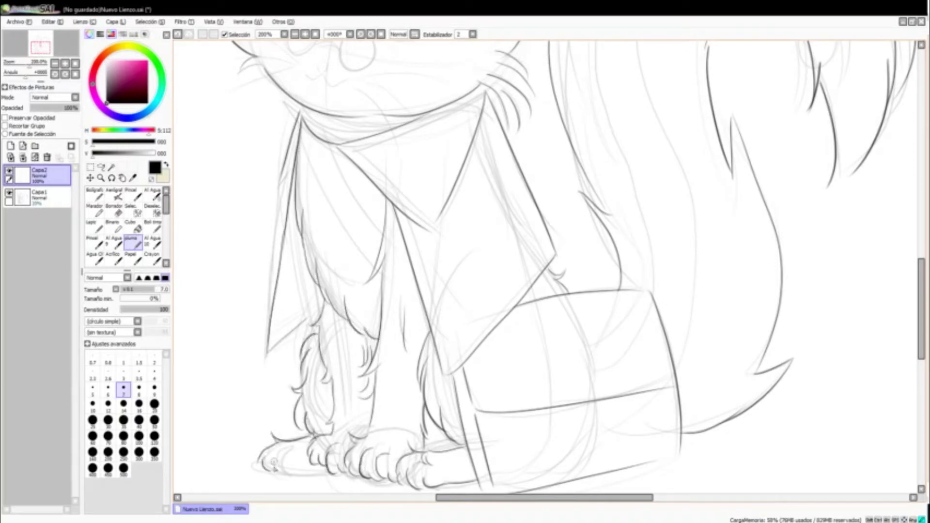
# - Ink the cat's eye, round glasses, nose, mouth and whiskers
pyautogui.scroll(6, 391, 246)
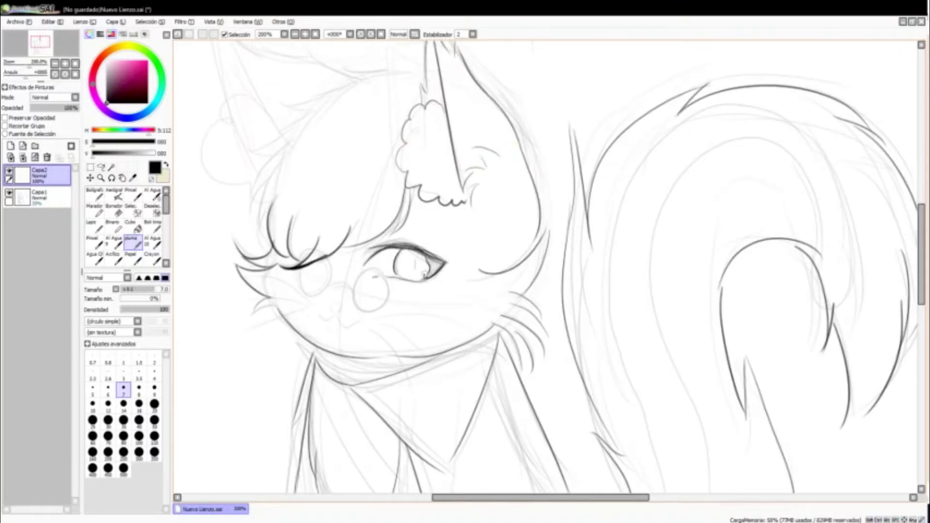
pyautogui.moveTo(374, 277); pyautogui.dragTo(359, 293)
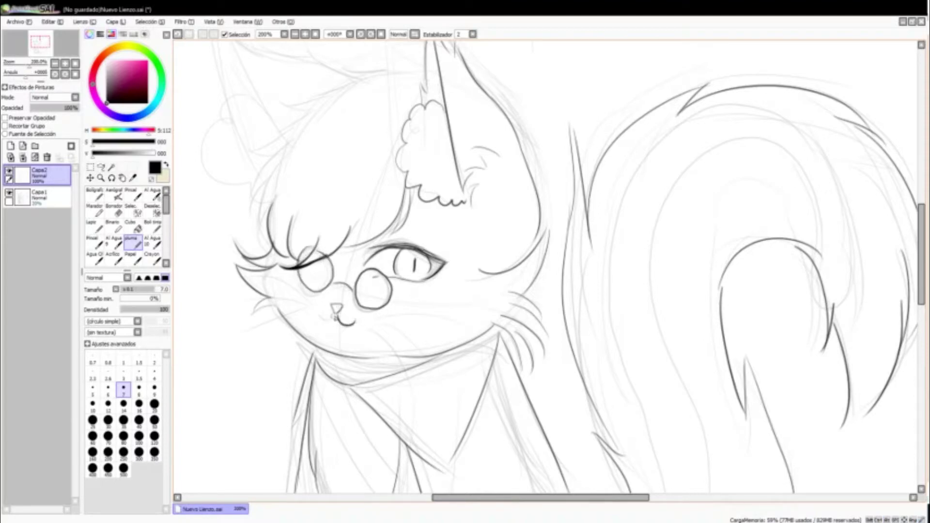
pyautogui.moveTo(335, 319); pyautogui.dragTo(315, 318)
pyautogui.moveTo(370, 316); pyautogui.dragTo(446, 322)
pyautogui.moveTo(304, 297); pyautogui.dragTo(242, 303)
# - Ink the far ear with its scalloped fluff, the fur on top of the head and the hair beside it
pyautogui.moveTo(345, 78); pyautogui.dragTo(394, 156)
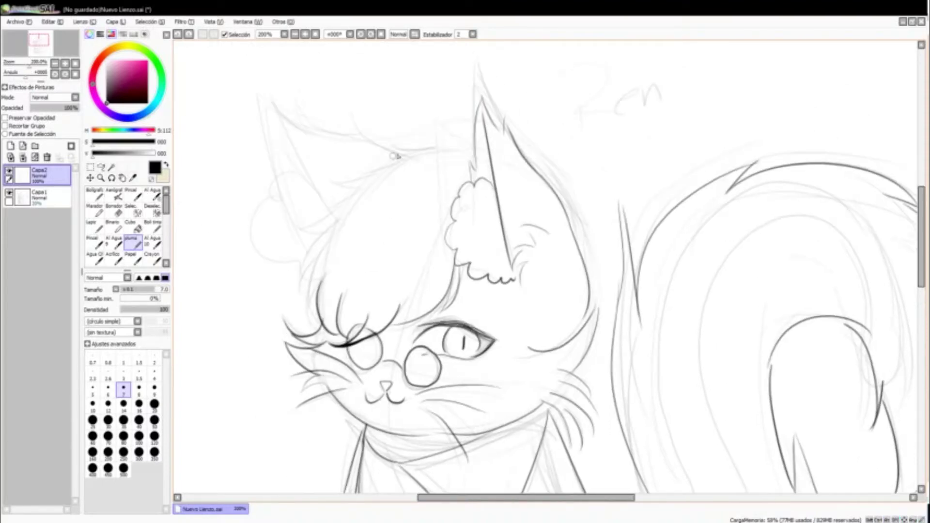
pyautogui.moveTo(268, 107); pyautogui.dragTo(272, 173)
pyautogui.moveTo(297, 173); pyautogui.dragTo(309, 262)
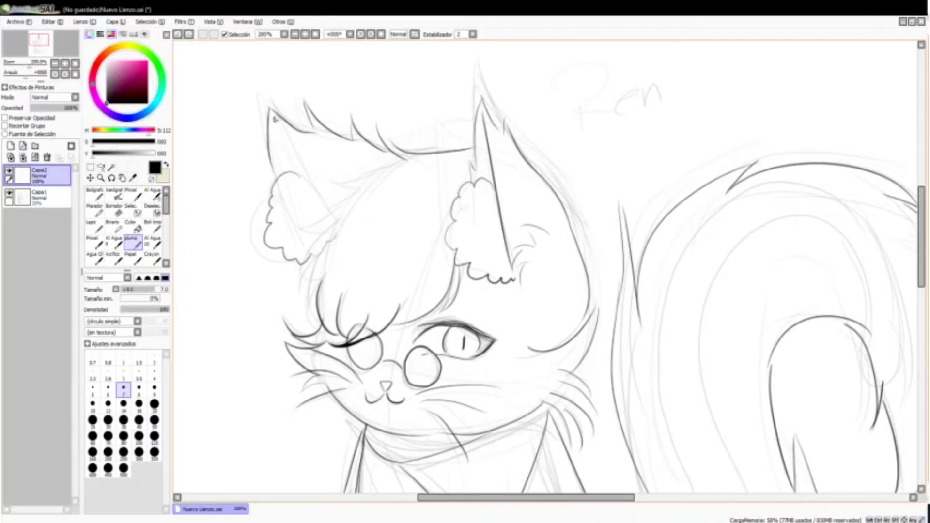
pyautogui.moveTo(270, 111); pyautogui.dragTo(338, 220)
pyautogui.moveTo(341, 222); pyautogui.dragTo(339, 256)
pyautogui.scroll(-5, 281, 137)
pyautogui.scroll(5, 369, 165)
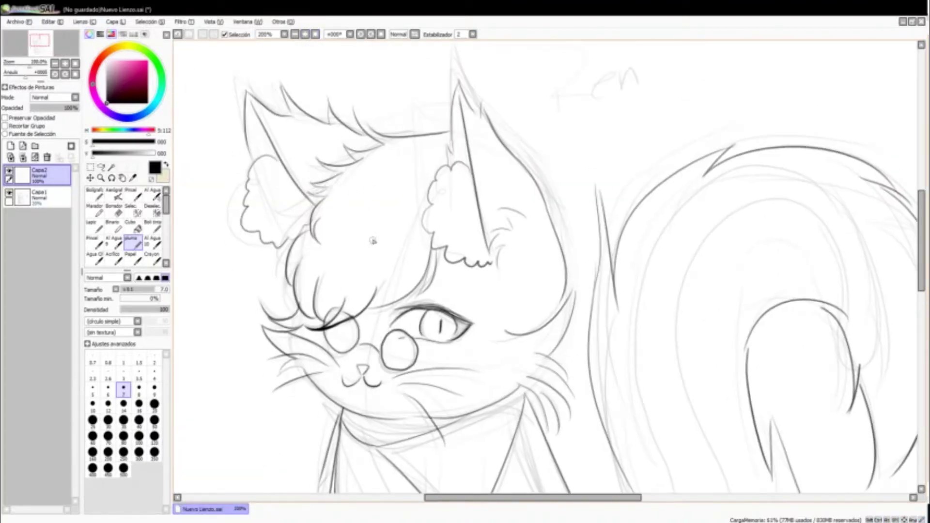
# - Hide the sketch layer, add a new layer between it and the line art, and ready the pencil brush at size 50
pyautogui.scroll(-5, 373, 241)
pyautogui.click(39, 197)
pyautogui.click(9, 192)
pyautogui.click(10, 146)
pyautogui.click(94, 225)
pyautogui.click(154, 420)
pyautogui.click(315, 34)
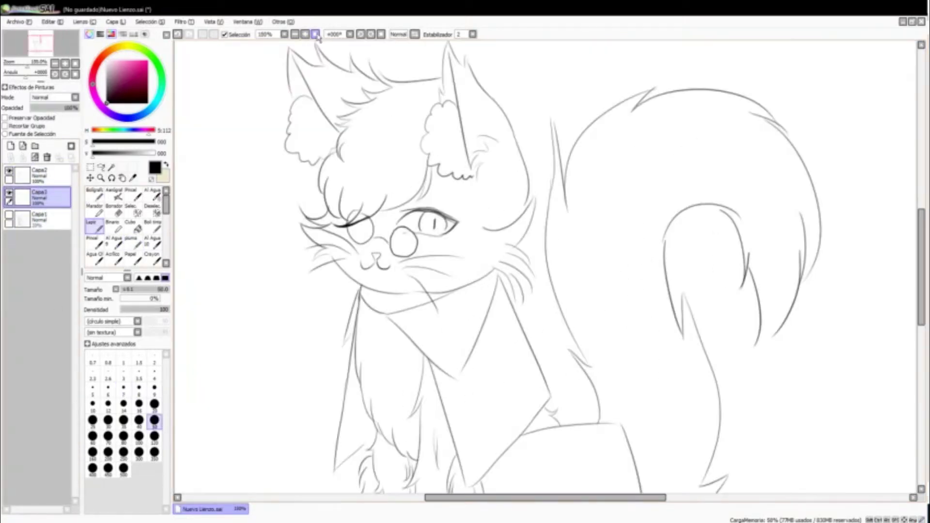
# - Paint a patch around the cat's nose and color the far ear in light grey-blue
pyautogui.click(168, 177)
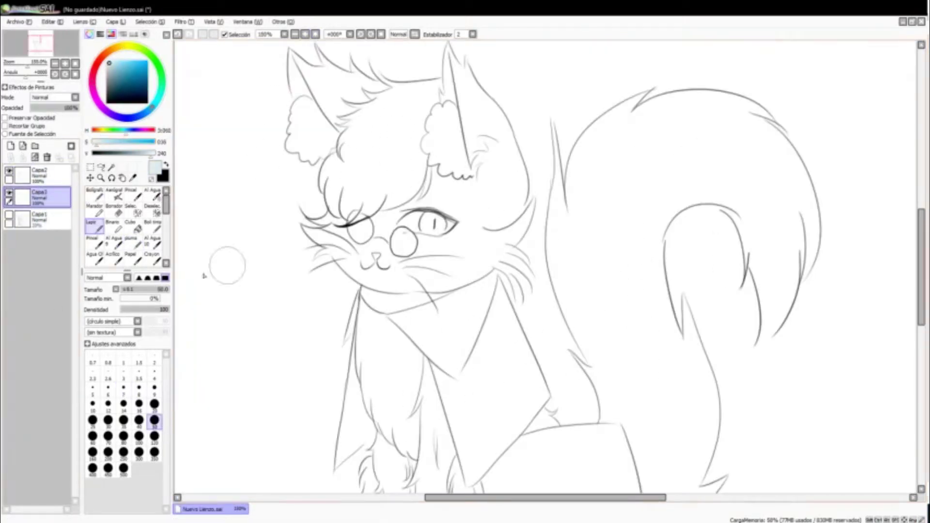
pyautogui.moveTo(382, 205); pyautogui.dragTo(361, 264)
pyautogui.scroll(2, 361, 264)
pyautogui.moveTo(254, 145); pyautogui.dragTo(251, 73)
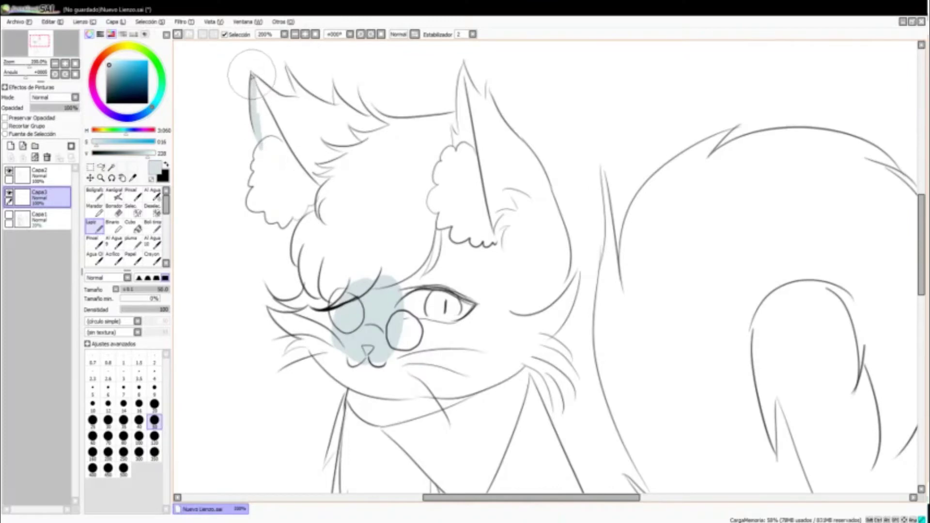
pyautogui.click(276, 146)
# - Mirror the canvas view and paint over the outline gaps around the far ear and head fur
pyautogui.press('h')
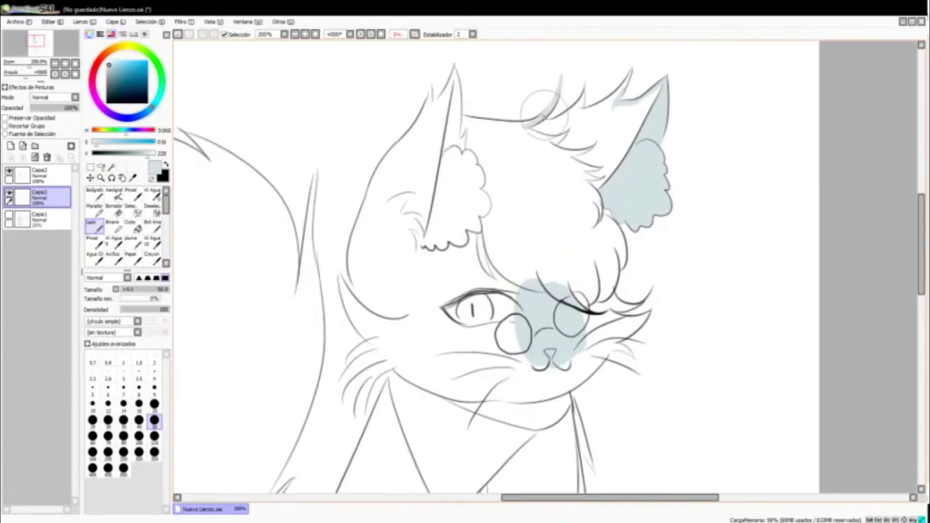
pyautogui.click(579, 156)
pyautogui.hotkey('ctrl', 'z')
pyautogui.moveTo(579, 156)
pyautogui.mouseDown()
pyautogui.moveTo(557, 121)
pyautogui.moveTo(612, 99)
pyautogui.mouseUp()
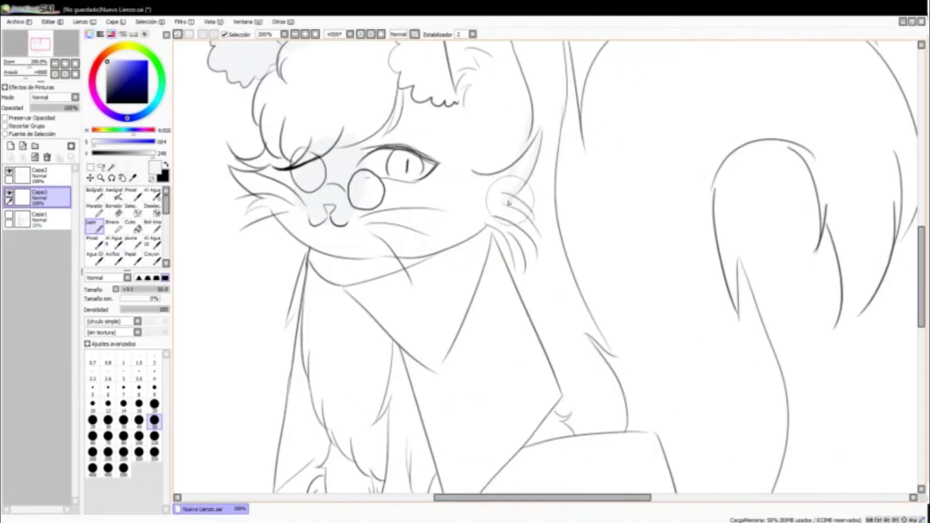
# - Seal the remaining gaps around the face and fill the head with the pale blue-grey base color
pyautogui.moveTo(399, 192); pyautogui.dragTo(425, 213)
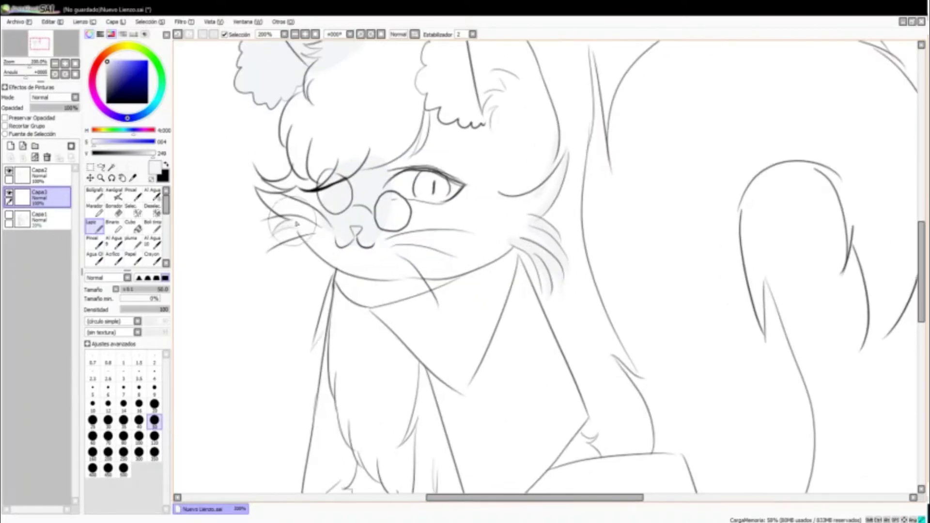
pyautogui.press('g')
pyautogui.click(309, 119)
pyautogui.press('n')
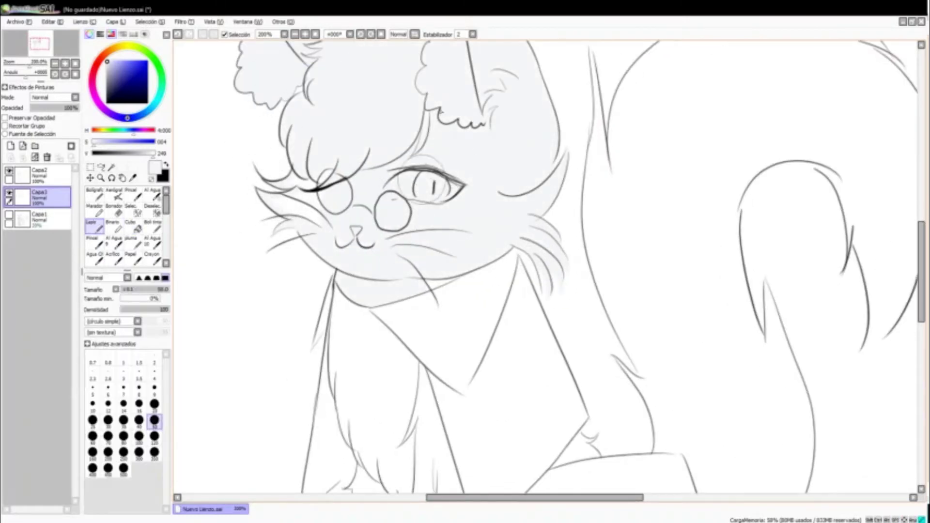
pyautogui.scroll(3, 538, 265)
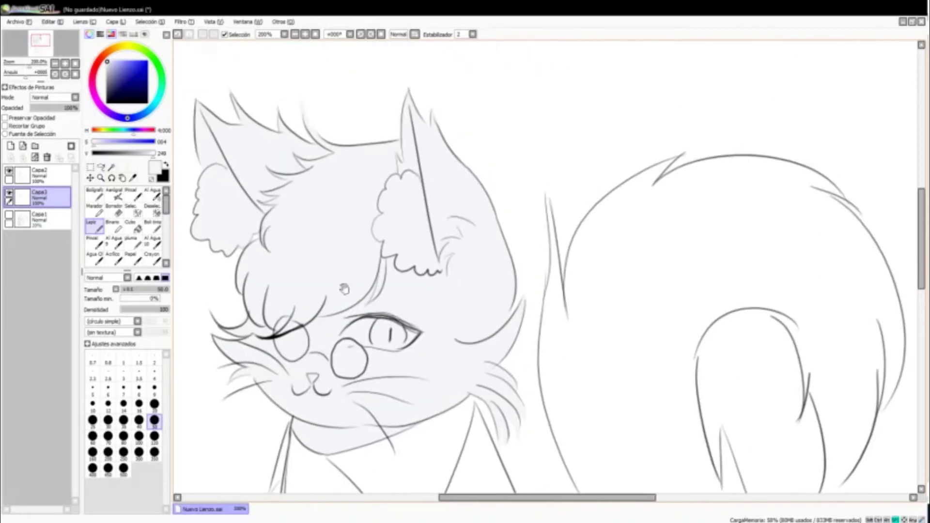
# - Try to fill the cat's legs with the pale base color
pyautogui.scroll(-8, 539, 266)
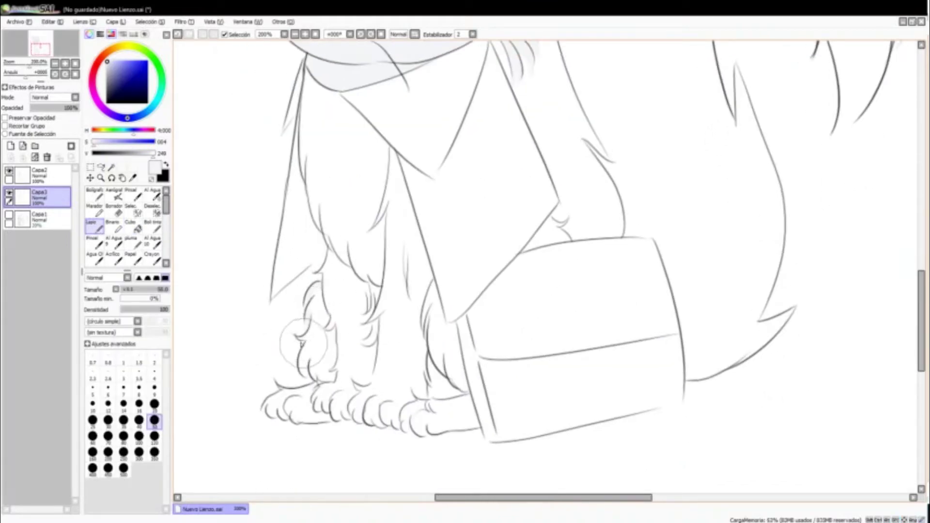
pyautogui.press('g')
pyautogui.click(411, 266)
pyautogui.hotkey('ctrl', 'z')
# - Seal the gap above the paws and fill the neckerchief, chest, front legs and cape panels with the pale base color
pyautogui.press('n')
pyautogui.scroll(2, 387, 264)
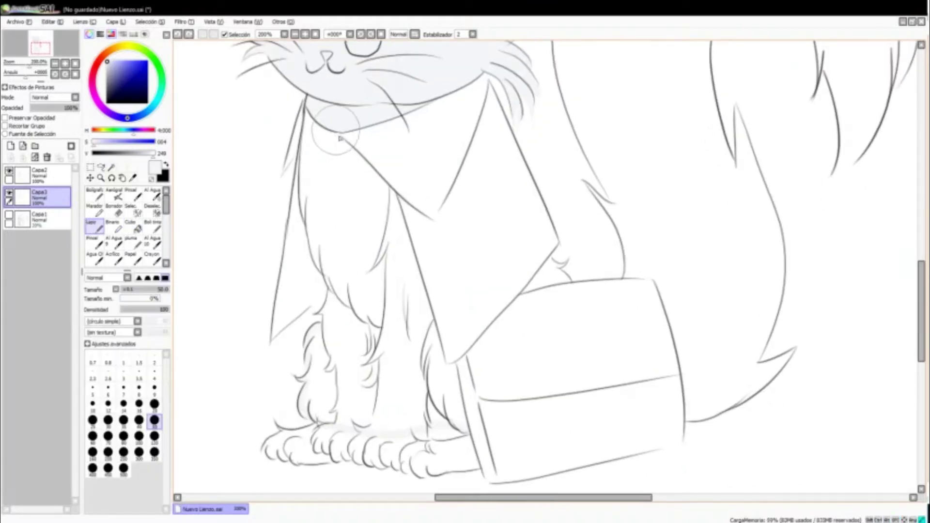
pyautogui.press('g')
pyautogui.click(453, 135)
pyautogui.click(349, 194)
pyautogui.press('n')
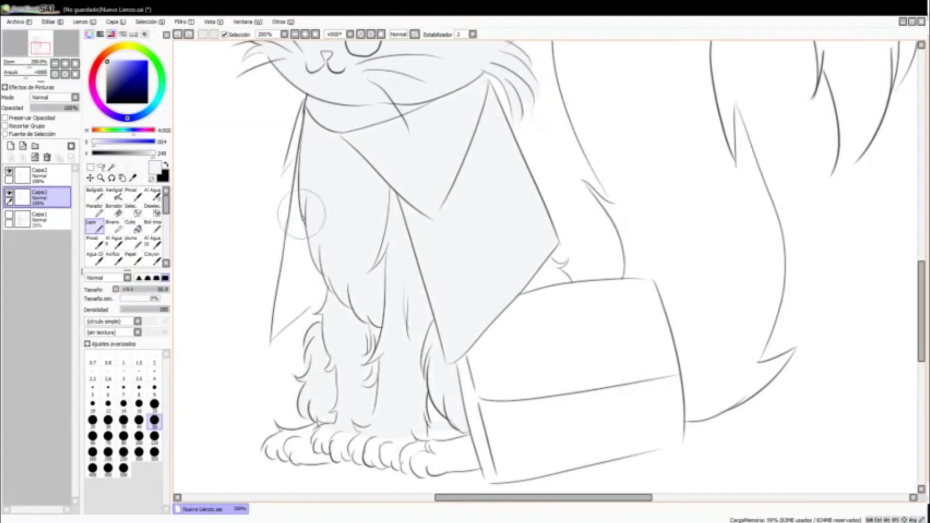
pyautogui.press('g')
pyautogui.click(295, 242)
pyautogui.press('n')
# - Try to fill the small body area between the cape and the bag with the base color
pyautogui.scroll(-4, 492, 162)
pyautogui.press('g')
pyautogui.click(492, 162)
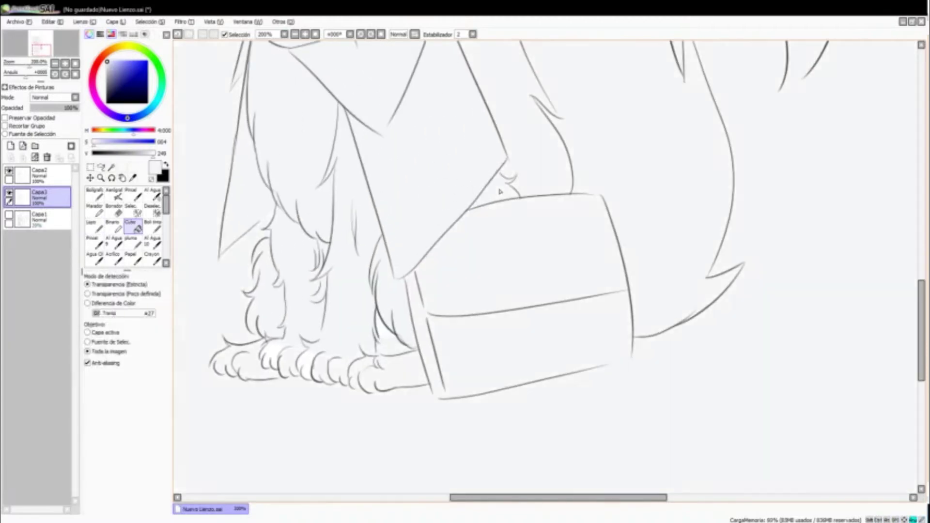
pyautogui.hotkey('ctrl', 'z')
# - Close the gaps in the paw outlines and fill the paws with the pale base color
pyautogui.press('n')
pyautogui.scroll(-7, 401, 227)
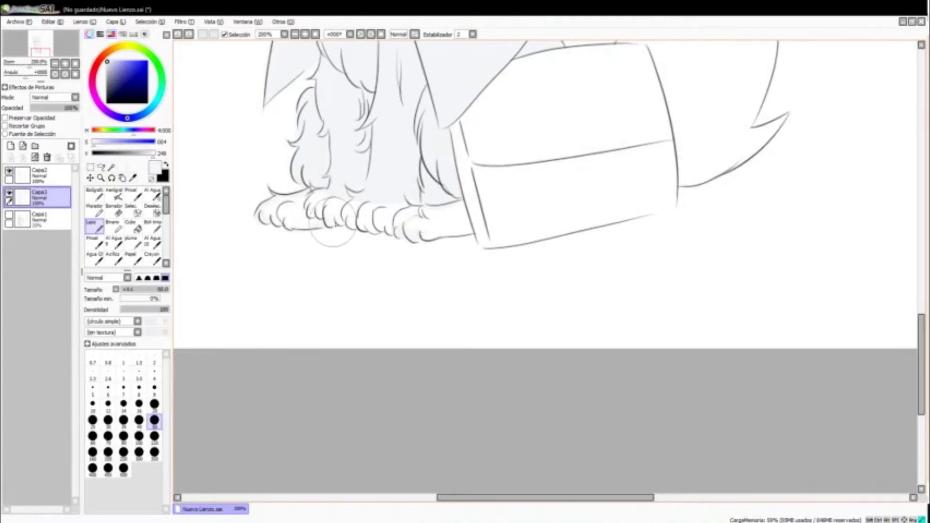
pyautogui.press('g')
pyautogui.click(402, 223)
pyautogui.press('n')
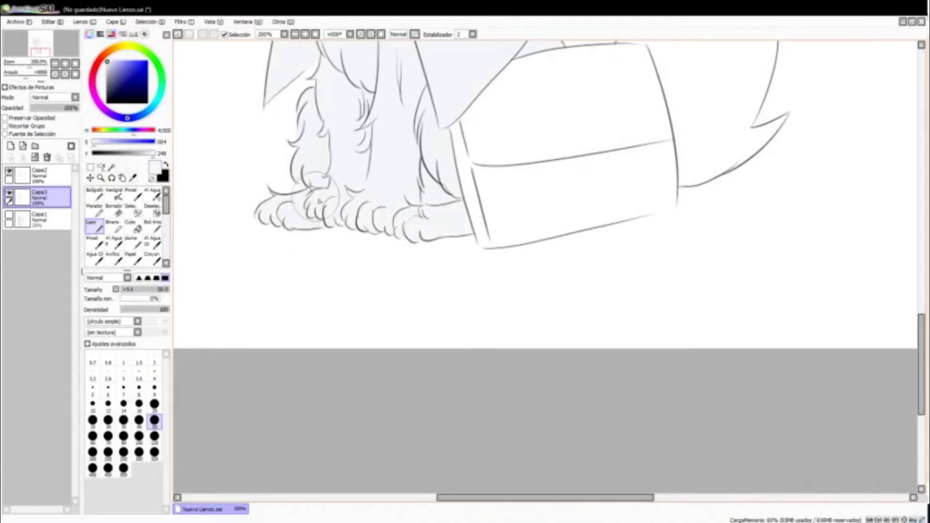
# - Paint over the gaps in the tail's outline and fill the whole tail with the pale base color
pyautogui.scroll(8, 426, 242)
pyautogui.hscroll(5, 426, 242)
pyautogui.scroll(-4, 431, 276)
pyautogui.hscroll(2, 431, 276)
pyautogui.scroll(8, 397, 329)
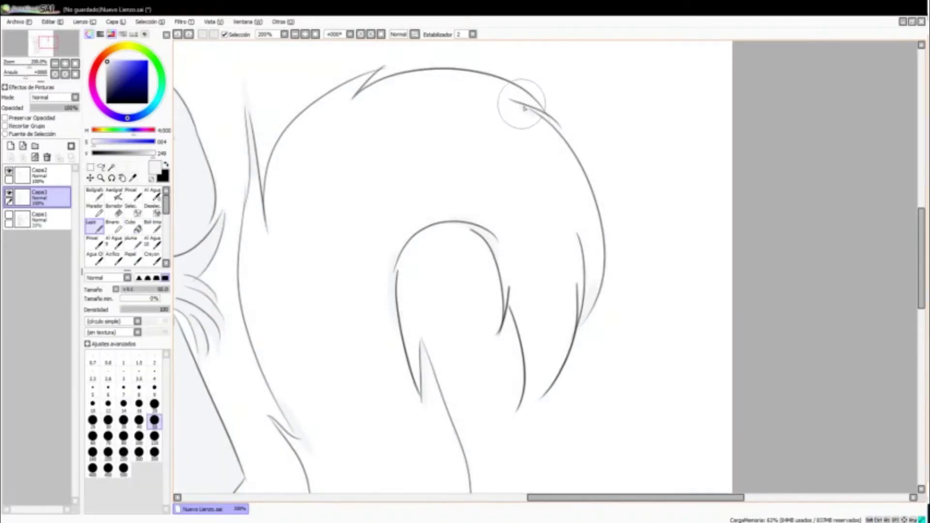
pyautogui.scroll(-3, 488, 307)
pyautogui.hscroll(2, 488, 308)
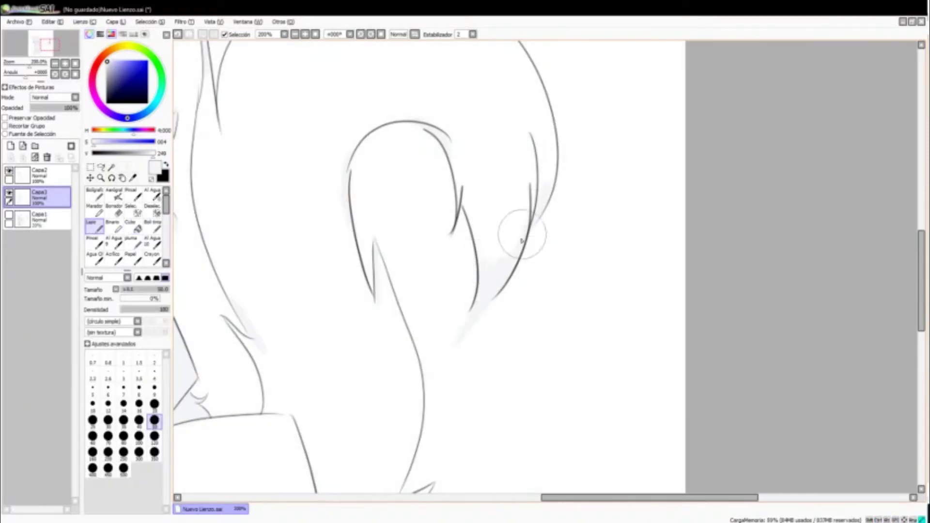
pyautogui.scroll(-6, 519, 232)
pyautogui.hscroll(-1, 518, 232)
pyautogui.click(297, 194)
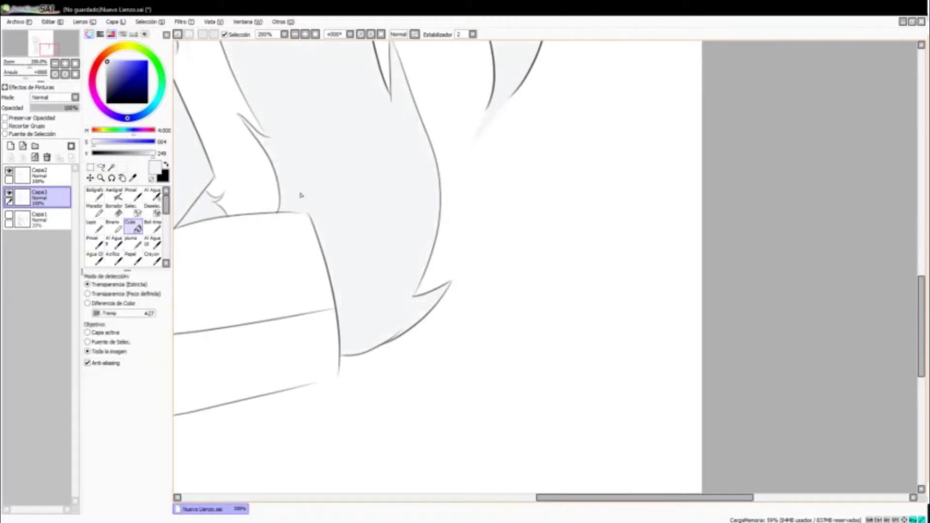
# - Add a new layer above the base color layer and hide the base color layer
pyautogui.scroll(4, 296, 193)
pyautogui.hscroll(-4, 297, 193)
pyautogui.click(10, 146)
pyautogui.scroll(-4, 533, 266)
pyautogui.hscroll(2, 532, 266)
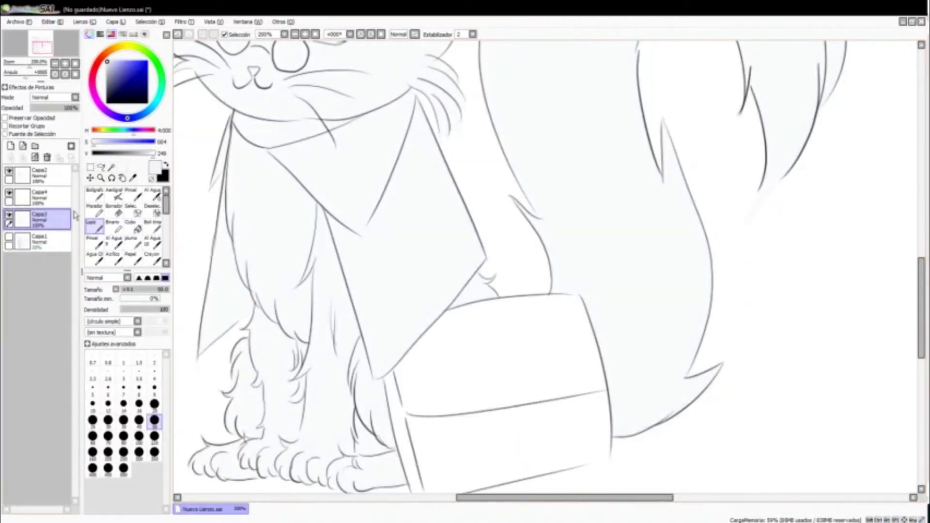
pyautogui.click(9, 214)
# - Choose a muted reddish brown and paint over the gaps in the bag's side edge and lower corners
pyautogui.scroll(-4, 343, 265)
pyautogui.hscroll(2, 343, 265)
pyautogui.click(97, 63)
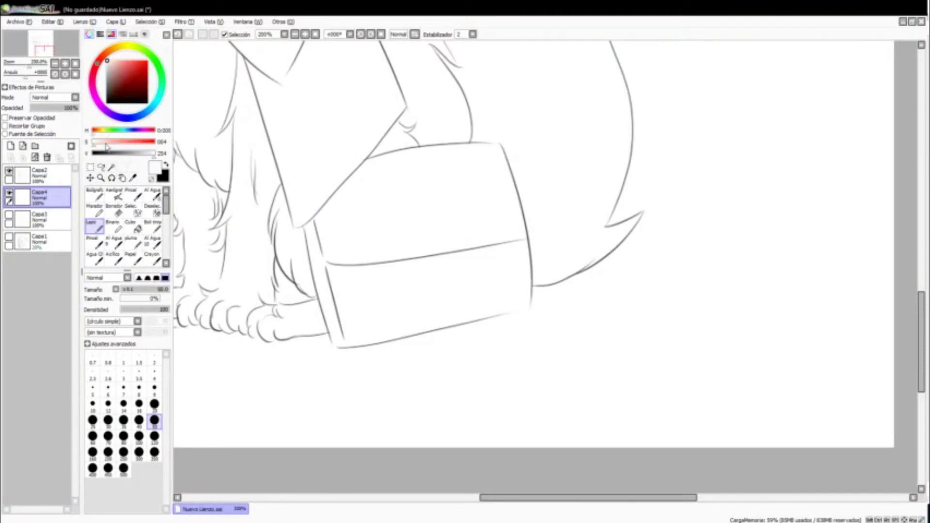
pyautogui.click(115, 73)
pyautogui.moveTo(309, 254); pyautogui.dragTo(307, 235)
pyautogui.moveTo(328, 326); pyautogui.dragTo(341, 345)
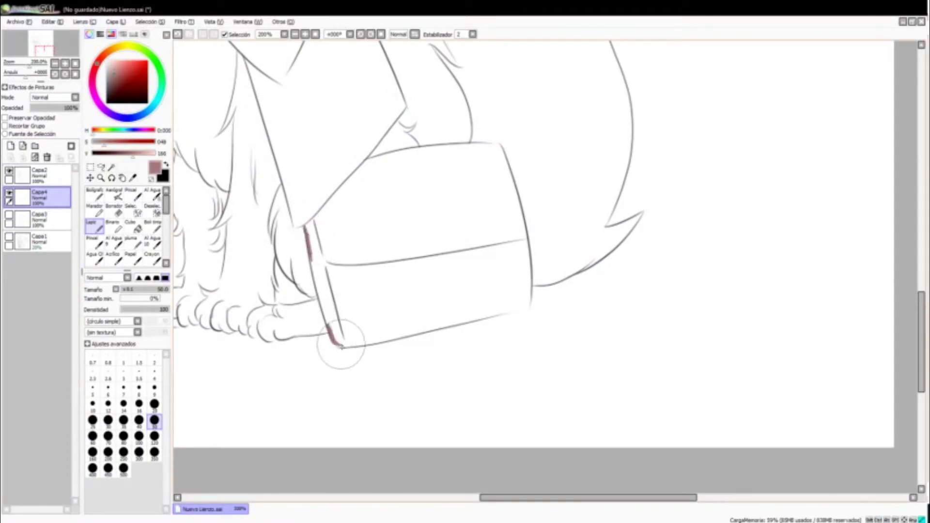
pyautogui.moveTo(490, 313); pyautogui.dragTo(527, 306)
# - Close the remaining gap at the bag's upper corner and fill the bag with the muted reddish brown
pyautogui.press('e')
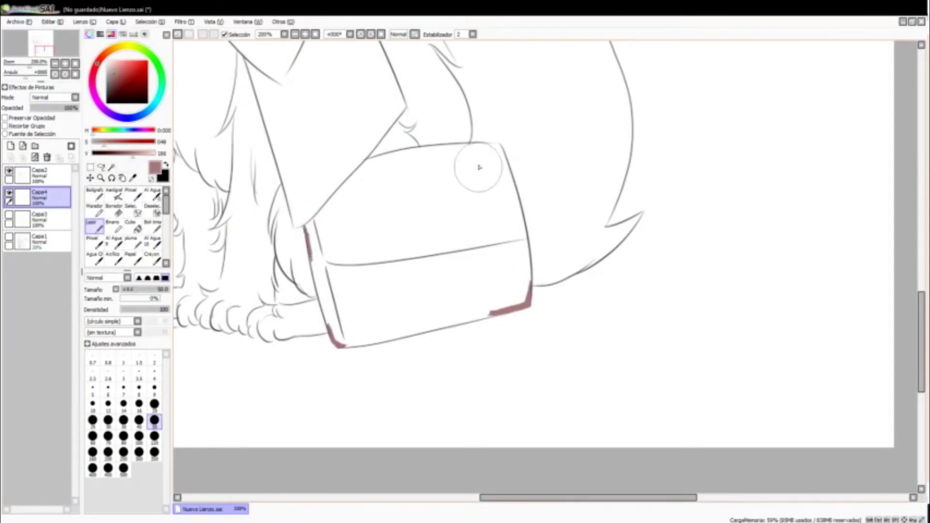
pyautogui.press('h')
pyautogui.moveTo(537, 186); pyautogui.dragTo(514, 206)
pyautogui.press('h')
pyautogui.click(484, 232)
pyautogui.press('n')
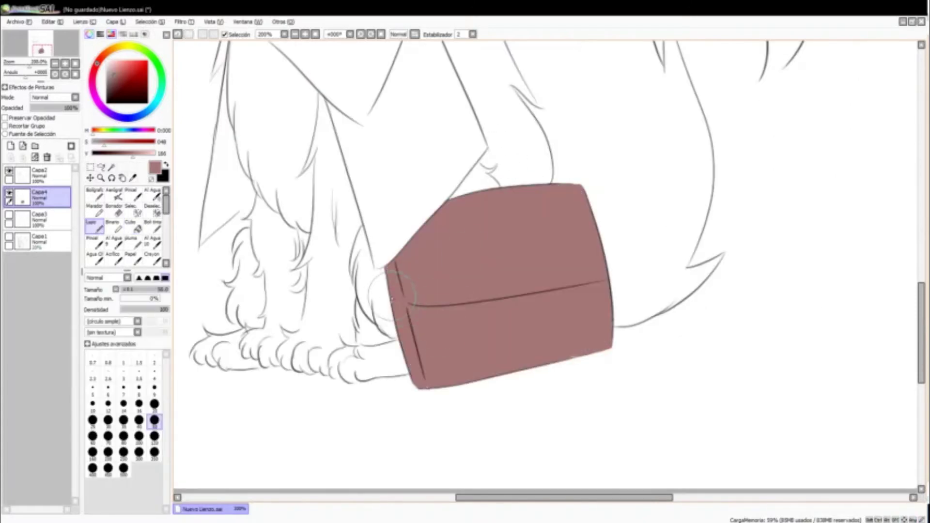
# - Show and select the base color layer, and set the brush size to 20
pyautogui.click(39, 219)
pyautogui.scroll(-5, 484, 242)
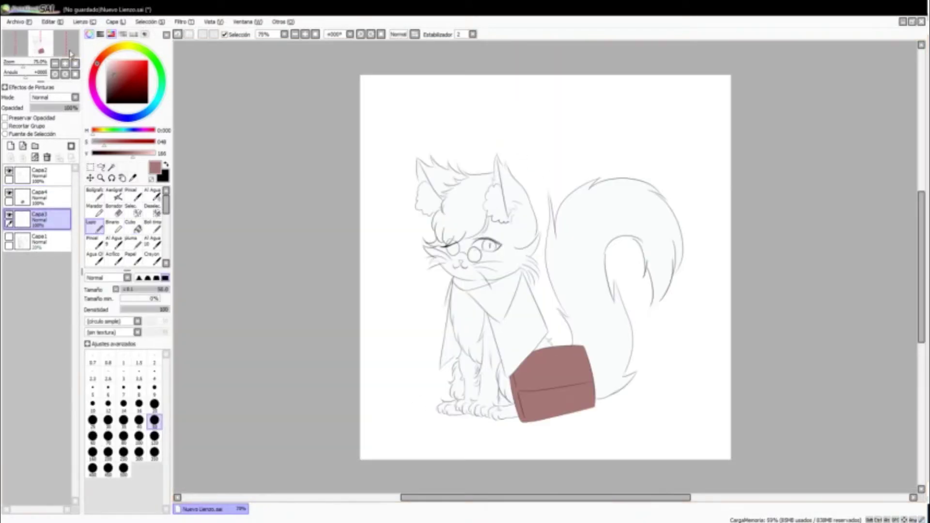
pyautogui.scroll(5, 507, 193)
pyautogui.press('b')
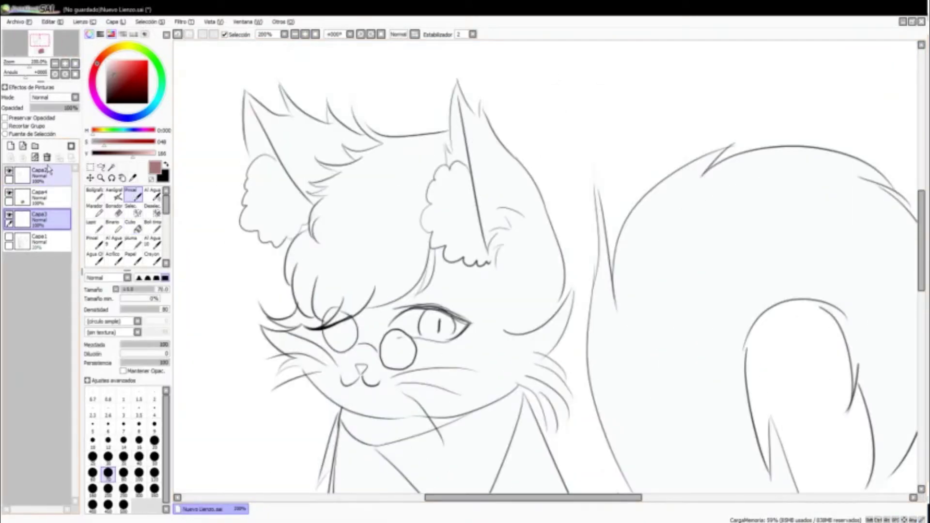
pyautogui.click(154, 440)
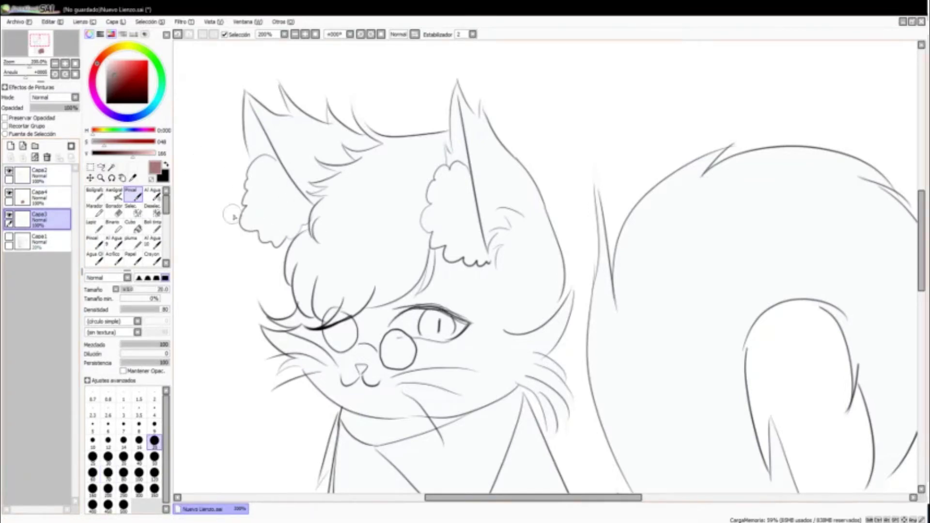
# - Choose white and add a new layer in a new layer group above the line art
pyautogui.scroll(-2, 484, 242)
pyautogui.click(128, 118)
pyautogui.click(107, 61)
pyautogui.click(39, 170)
pyautogui.click(10, 145)
pyautogui.click(35, 146)
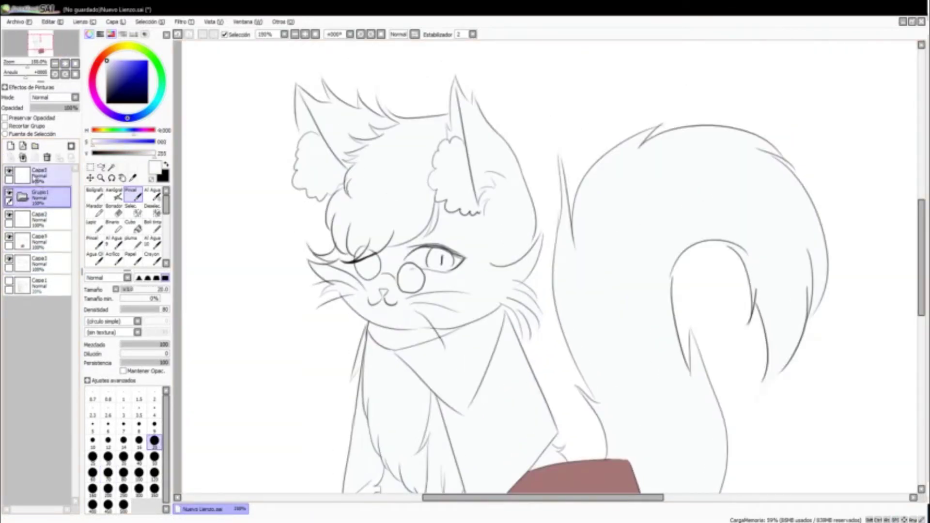
# - Add a new layer just above the sketch layer and fill it with a muted blue-violet background color
pyautogui.click(39, 285)
pyautogui.click(10, 146)
pyautogui.click(122, 68)
pyautogui.click(228, 264)
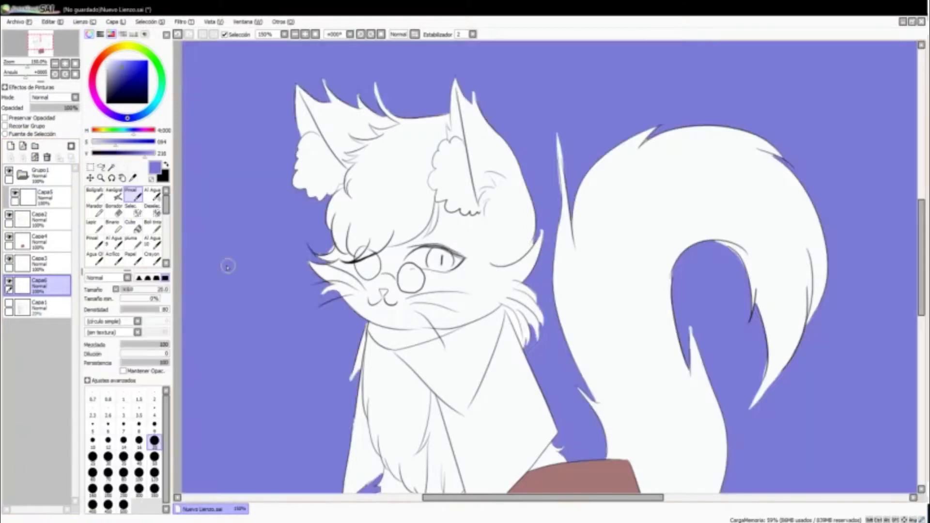
pyautogui.hotkey('ctrl', 'z')
pyautogui.click(131, 226)
pyautogui.click(847, 97)
# - Erase the base color spilling outside the line art around the face and the tail's curve on the base color layer
pyautogui.click(38, 219)
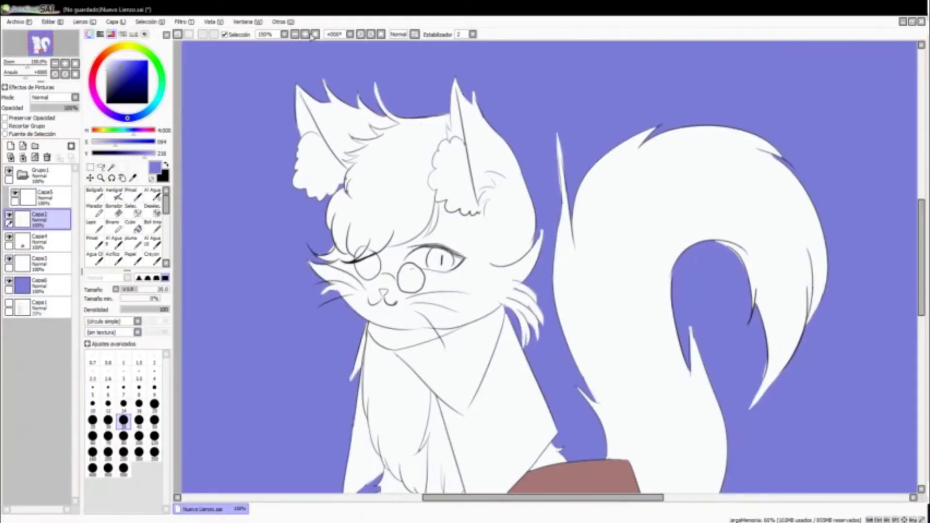
pyautogui.scroll(2, 418, 312)
pyautogui.click(39, 263)
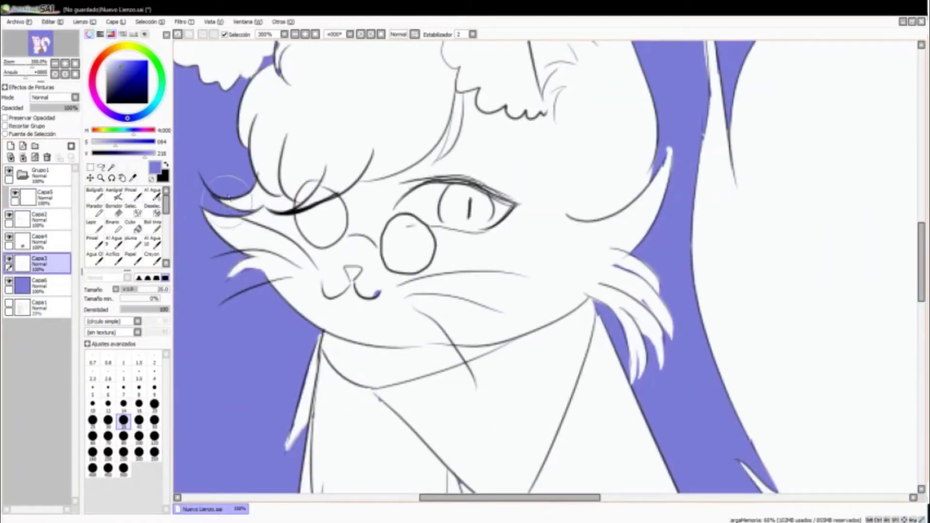
pyautogui.hscroll(3, 671, 204)
pyautogui.scroll(3, 671, 203)
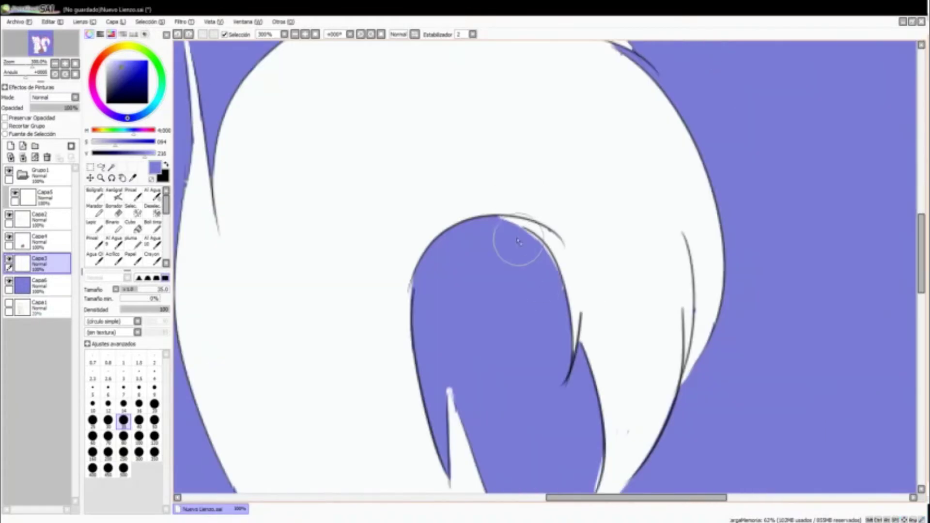
pyautogui.hscroll(8, 515, 243)
pyautogui.scroll(-3, 557, 281)
# - Sample the white base color and paint over the gaps along the tail's upper edge with the pencil
pyautogui.press('n')
pyautogui.keyDown('alt'); pyautogui.click(577, 228); pyautogui.keyUp('alt')
pyautogui.scroll(-5, 577, 228)
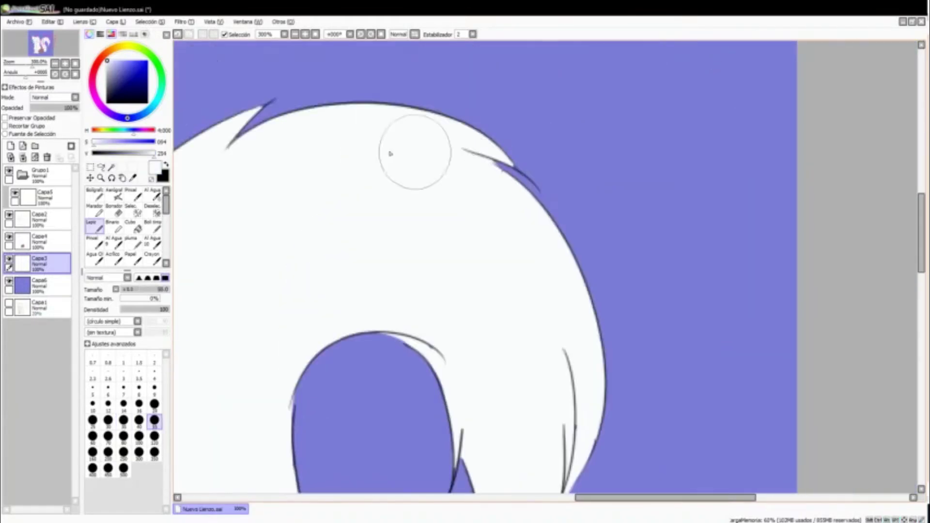
# - Erase the excess base color around the cape's edge, the legs and the paws
pyautogui.hscroll(-4, 409, 150)
pyautogui.press('[')
pyautogui.press('[')
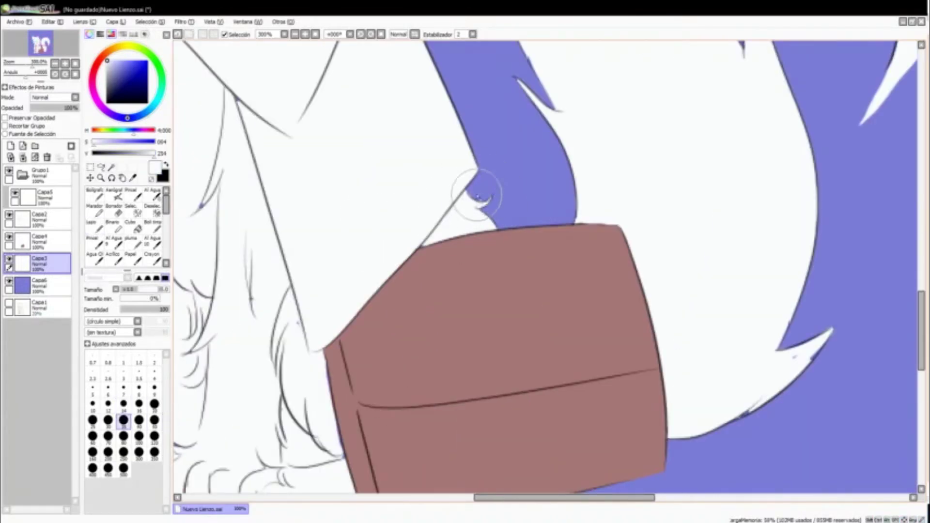
pyautogui.scroll(-3, 482, 203)
pyautogui.hscroll(-4, 482, 204)
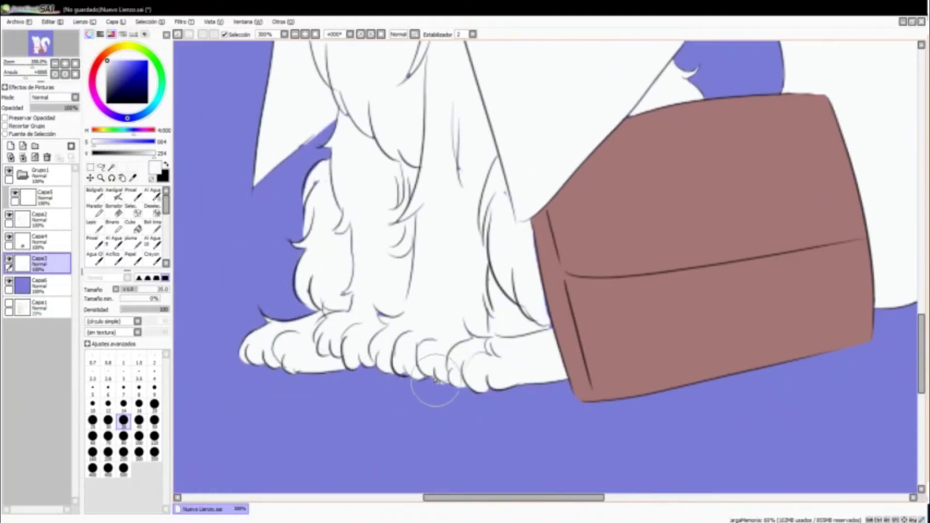
pyautogui.press('n')
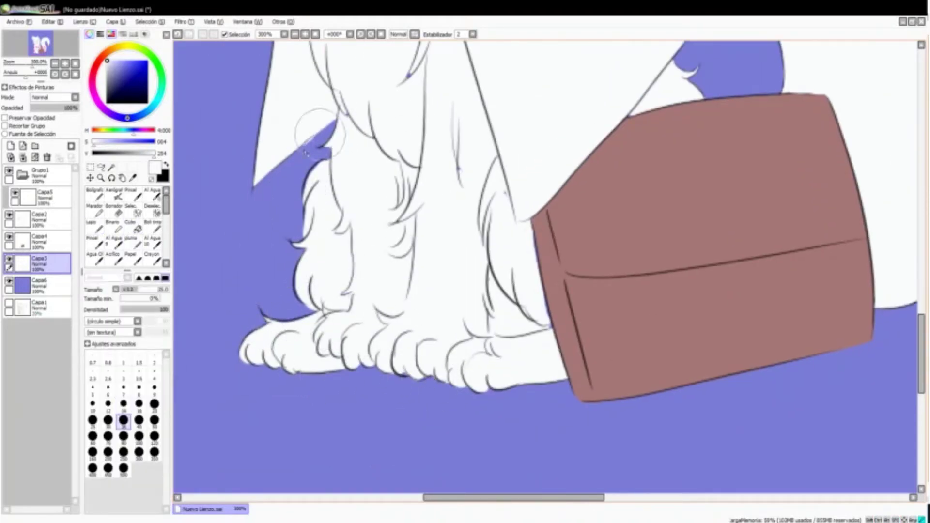
# - Paint the missing base color beside the bag's edge and at the tail tip with a small pencil
pyautogui.press('b')
pyautogui.scroll(-2, 306, 148)
pyautogui.press('n')
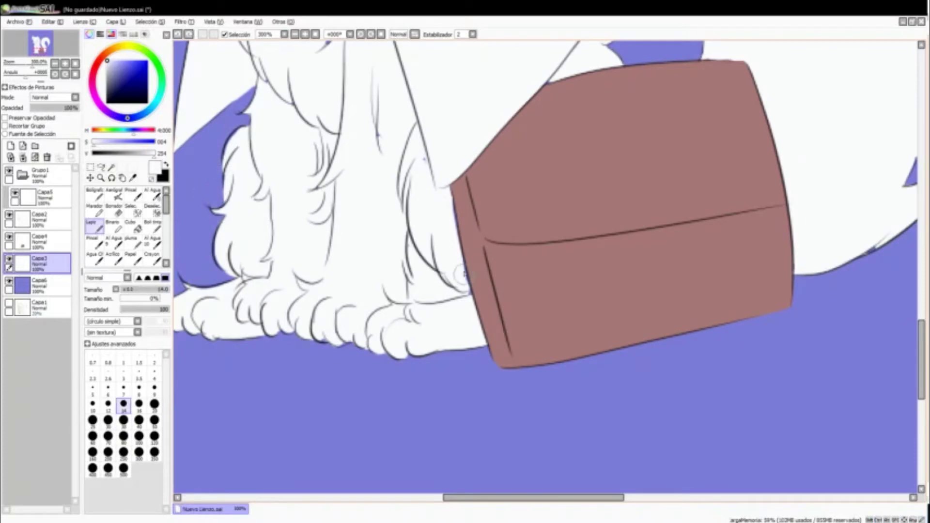
pyautogui.hscroll(-2, 382, 159)
pyautogui.press(']')
pyautogui.press(']')
pyautogui.press(']')
pyautogui.hscroll(4, 436, 320)
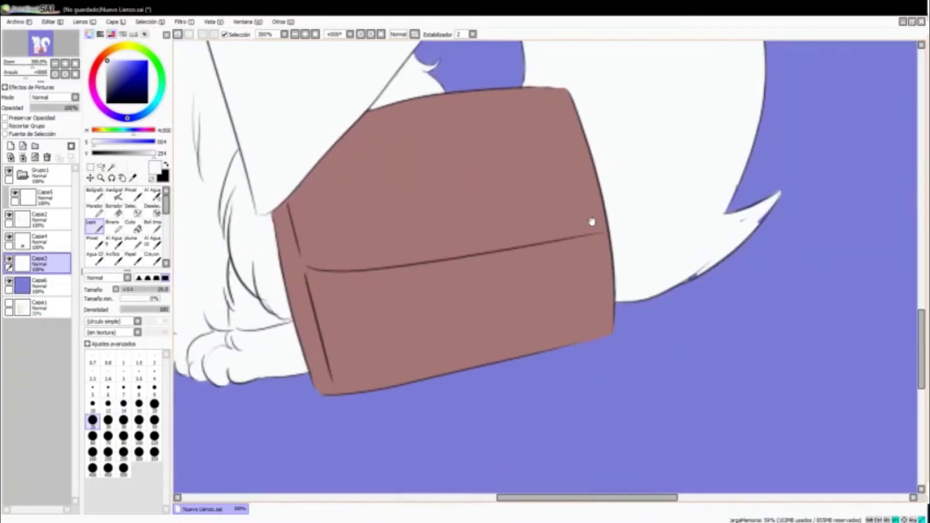
pyautogui.scroll(3, 714, 260)
# - Group the line art, bag and base color layers in a second folder, and select the layer in the first folder
pyautogui.press('-')
pyautogui.press('-')
pyautogui.press('-')
pyautogui.press('-')
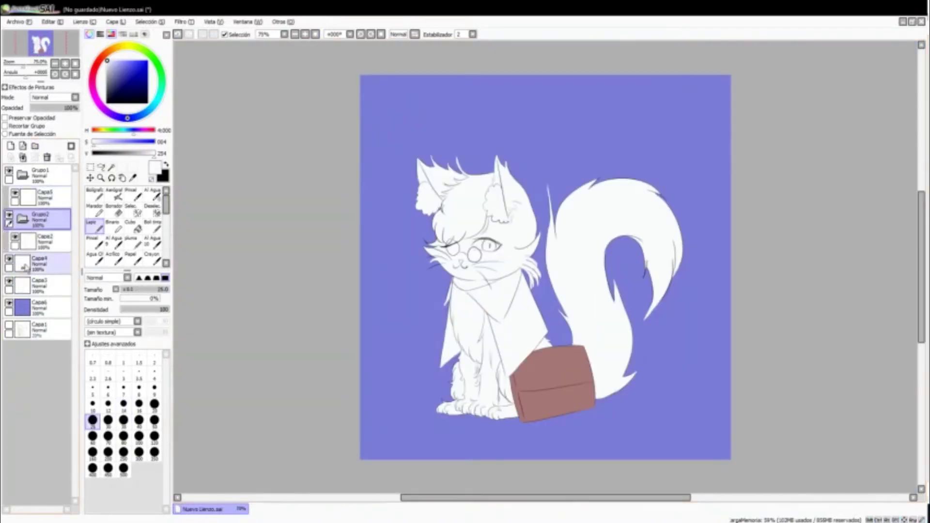
pyautogui.click(31, 196)
# - Paint white fur strands with the size 20 brush over the fluffy tufts of both ears
pyautogui.click(131, 193)
pyautogui.press('+')
pyautogui.press('+')
pyautogui.press('+')
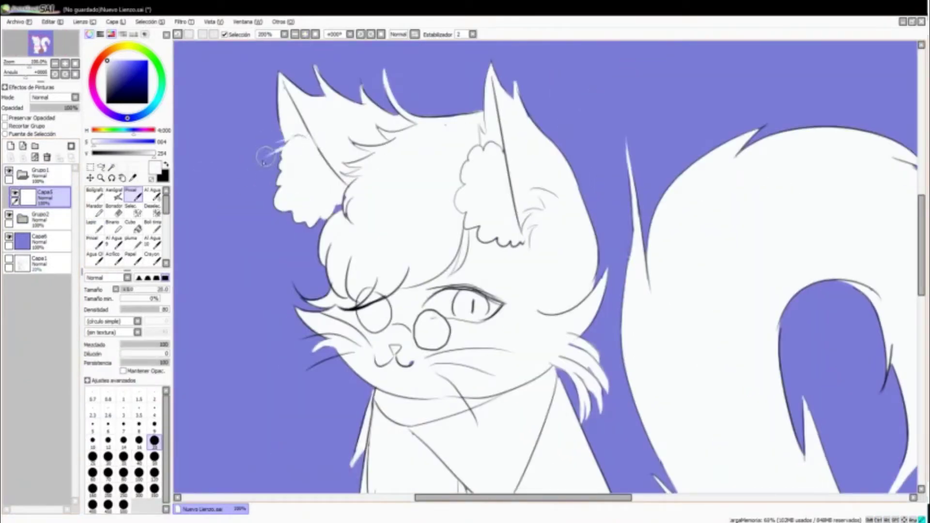
pyautogui.moveTo(340, 204)
pyautogui.mouseDown()
pyautogui.moveTo(290, 233)
pyautogui.moveTo(251, 184)
pyautogui.moveTo(272, 227)
pyautogui.moveTo(315, 199)
pyautogui.mouseUp()
pyautogui.moveTo(478, 134); pyautogui.dragTo(426, 156)
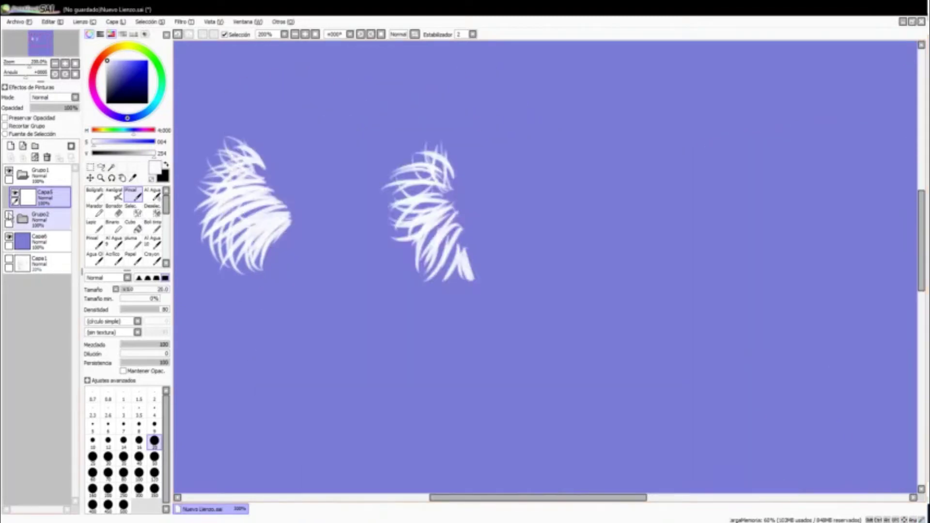
pyautogui.moveTo(395, 195); pyautogui.dragTo(470, 193)
# - Add a new layer at the top of the first group and choose a pale lavender grey
pyautogui.click(10, 146)
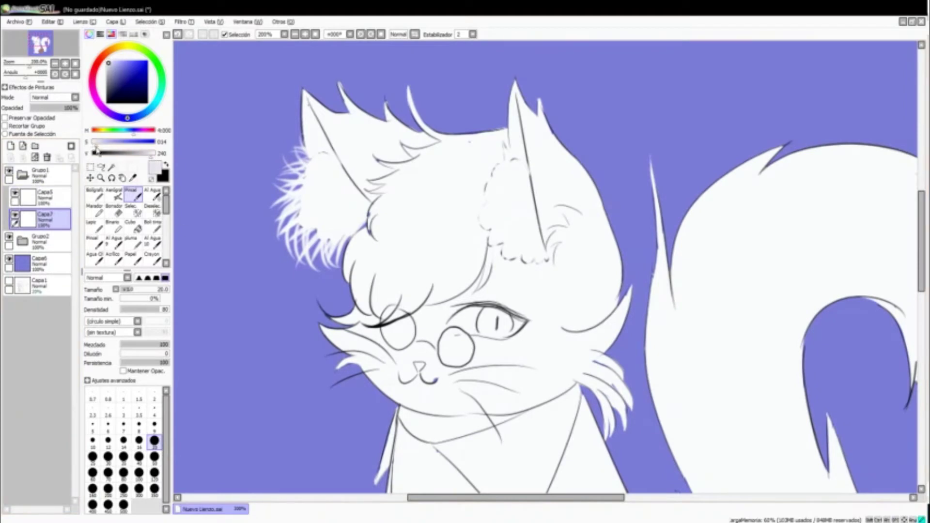
pyautogui.moveTo(307, 182); pyautogui.dragTo(261, 145)
pyautogui.moveTo(46, 220); pyautogui.dragTo(55, 199)
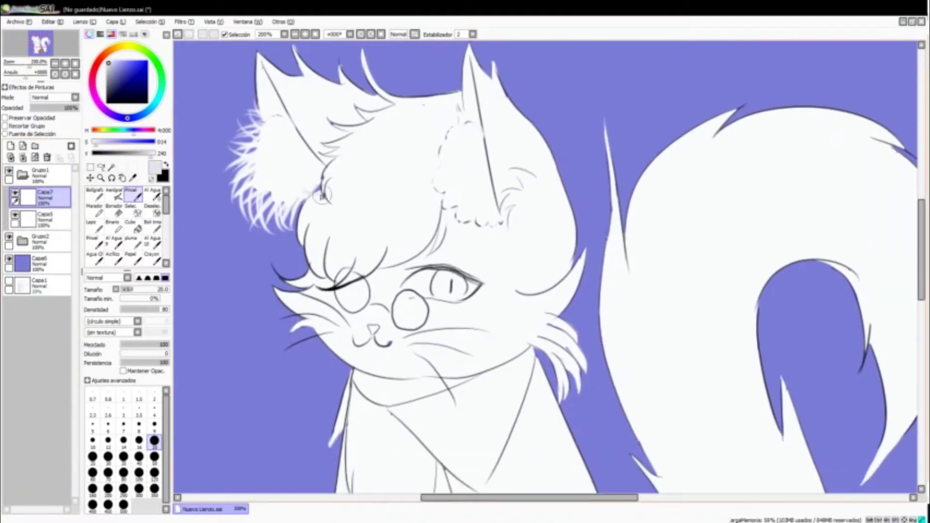
# - Paint fur strands over the fringe in pale lavender grey and white
pyautogui.moveTo(316, 230); pyautogui.dragTo(293, 246)
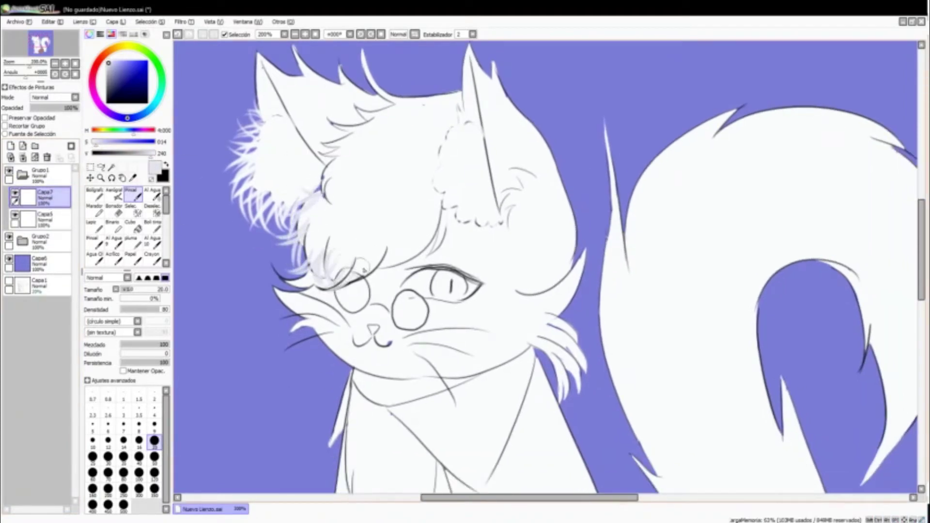
pyautogui.moveTo(364, 269); pyautogui.dragTo(343, 288)
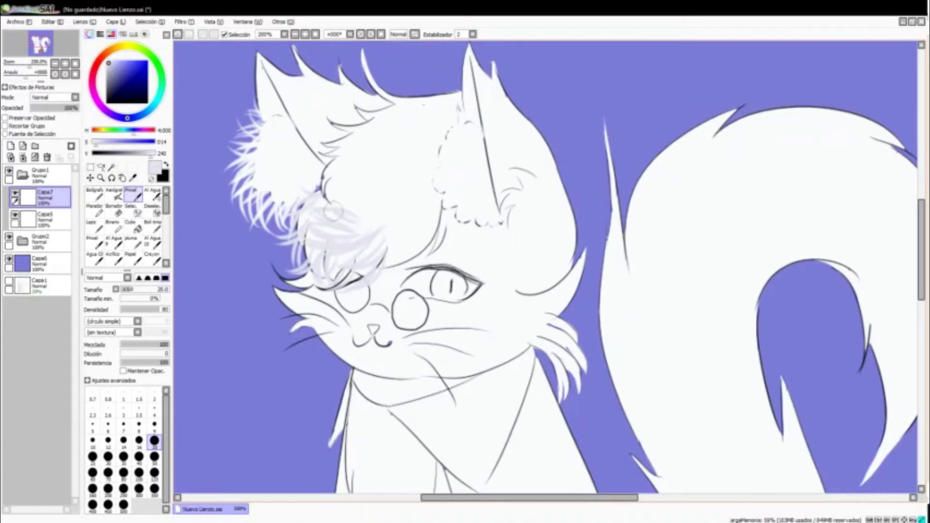
pyautogui.moveTo(339, 160)
pyautogui.mouseDown()
pyautogui.moveTo(314, 298)
pyautogui.moveTo(319, 200)
pyautogui.mouseUp()
pyautogui.keyDown('alt'); pyautogui.click(362, 255); pyautogui.keyUp('alt')
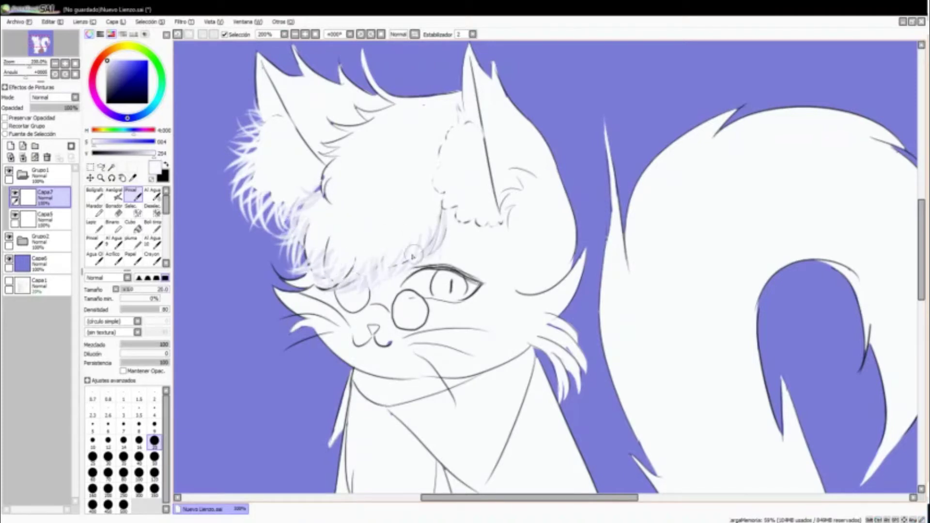
# - Paint pale grey fur tufts along the backs of both ears, enlarging the brush to size 35
pyautogui.moveTo(460, 190); pyautogui.dragTo(412, 234)
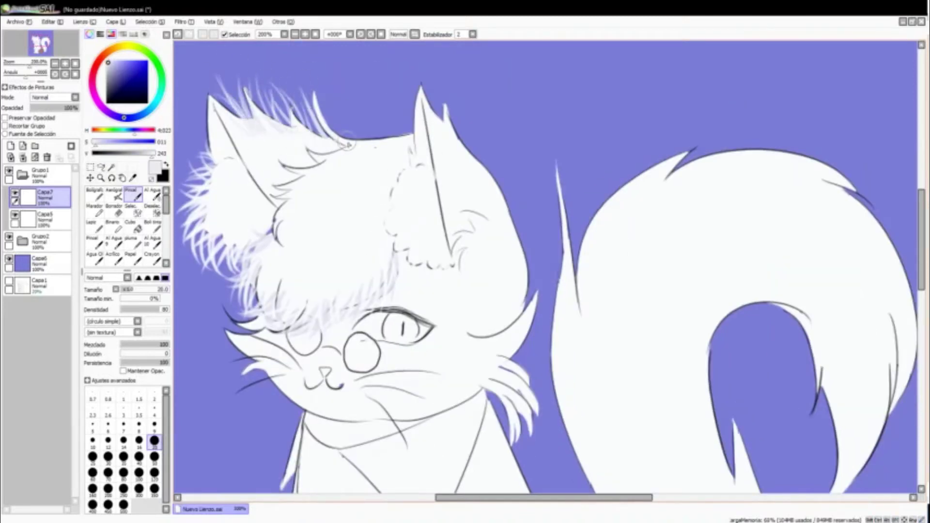
pyautogui.moveTo(460, 146); pyautogui.dragTo(482, 114)
pyautogui.press(']')
pyautogui.press(']')
pyautogui.press(']')
pyautogui.moveTo(489, 160); pyautogui.dragTo(438, 230)
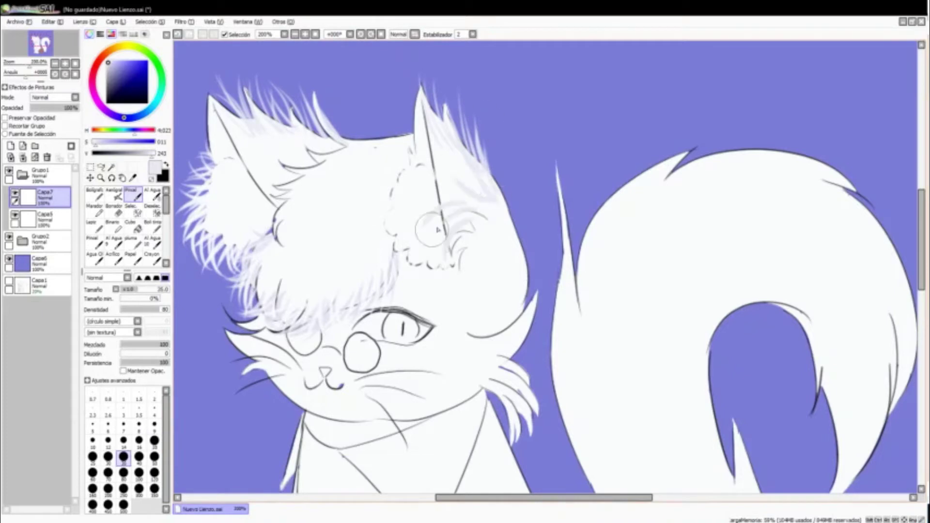
pyautogui.moveTo(415, 173)
pyautogui.mouseDown()
pyautogui.moveTo(485, 176)
pyautogui.moveTo(480, 231)
pyautogui.mouseUp()
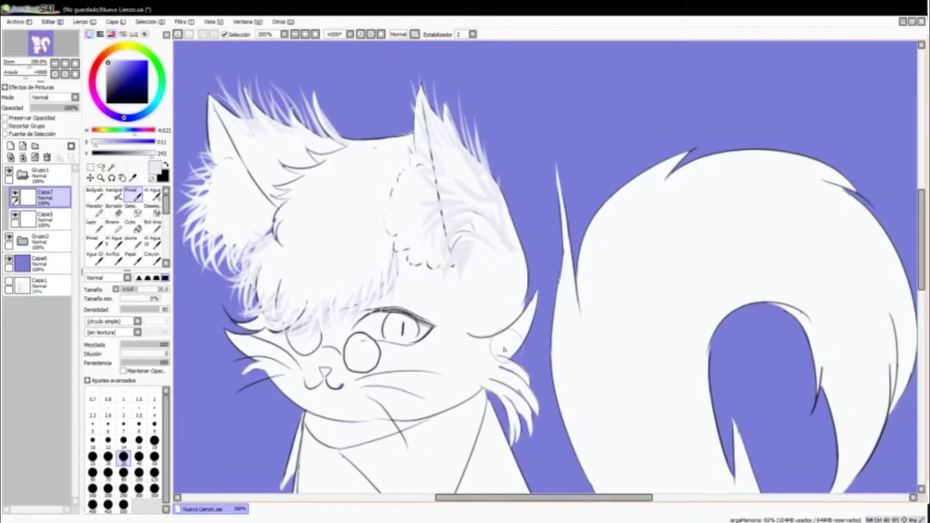
# - Paint grey and white fur strands over the cheek tufts on the open-eye side of the face
pyautogui.moveTo(484, 339); pyautogui.dragTo(532, 298)
pyautogui.moveTo(503, 383)
pyautogui.mouseDown()
pyautogui.moveTo(523, 431)
pyautogui.moveTo(547, 417)
pyautogui.mouseUp()
pyautogui.keyDown('alt'); pyautogui.click(346, 233); pyautogui.keyUp('alt')
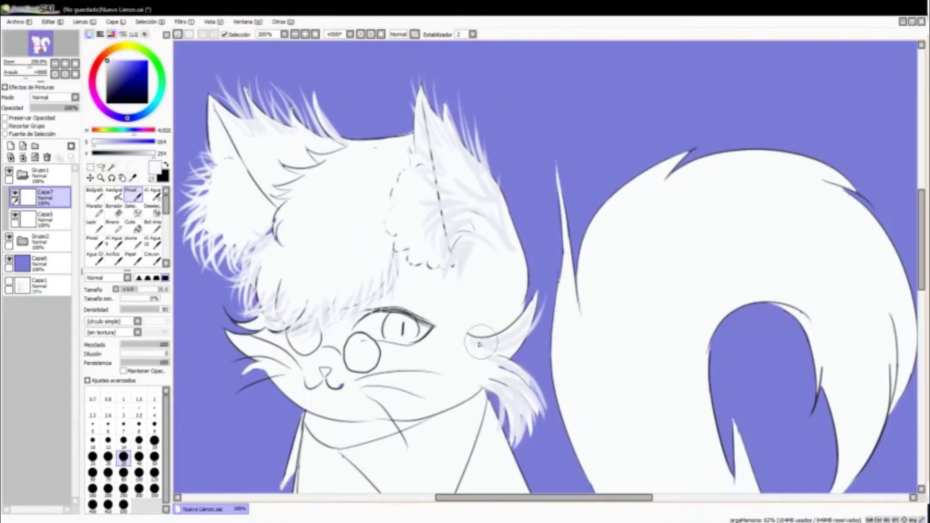
pyautogui.moveTo(478, 344); pyautogui.dragTo(533, 339)
pyautogui.moveTo(509, 381); pyautogui.dragTo(538, 435)
# - Sample the pale grey and paint fur strands over the cheek and brow tufts on the closed-eye side
pyautogui.keyDown('alt'); pyautogui.click(326, 263); pyautogui.keyUp('alt')
pyautogui.moveTo(326, 263); pyautogui.dragTo(408, 216)
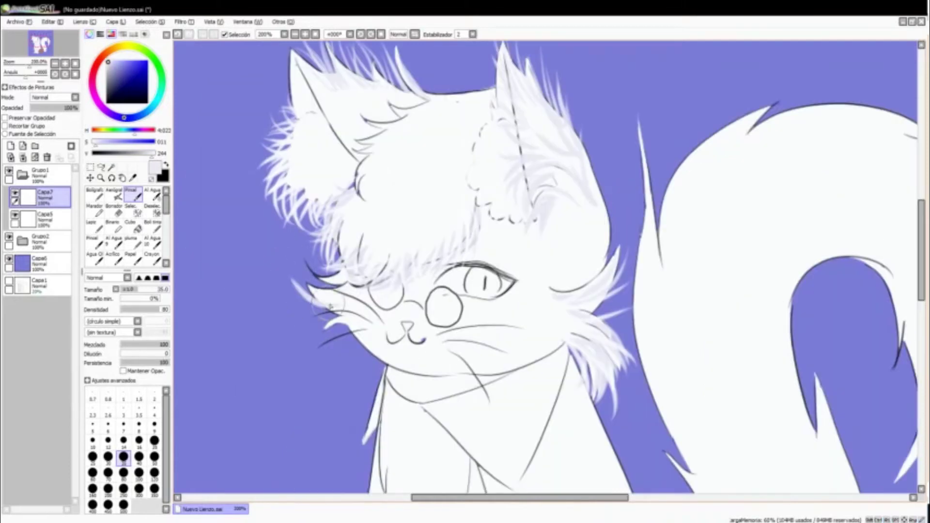
pyautogui.moveTo(339, 291); pyautogui.dragTo(290, 271)
pyautogui.moveTo(349, 262); pyautogui.dragTo(295, 237)
pyautogui.moveTo(339, 330); pyautogui.dragTo(309, 341)
pyautogui.moveTo(348, 310); pyautogui.dragTo(328, 310)
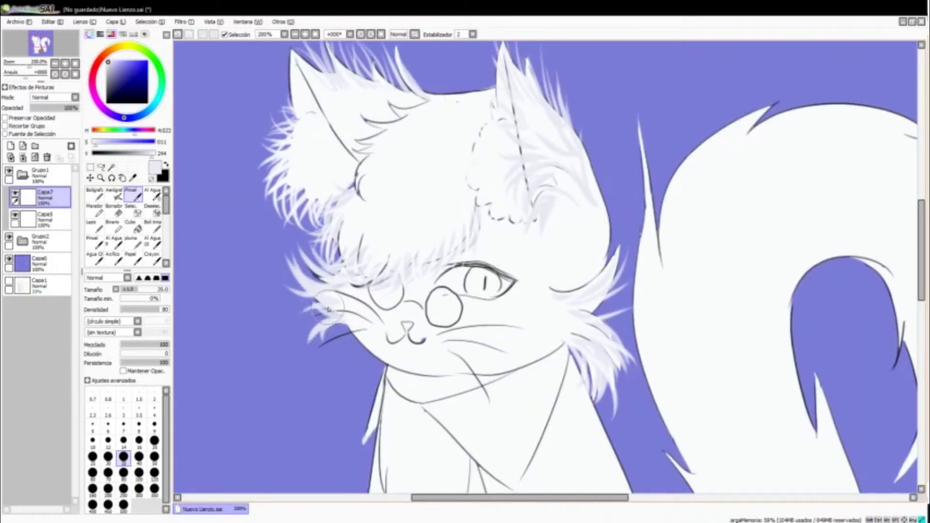
# - Choose a slightly stronger lavender and paint fur strands down the chest between the cape's edges
pyautogui.moveTo(537, 327); pyautogui.dragTo(451, 279)
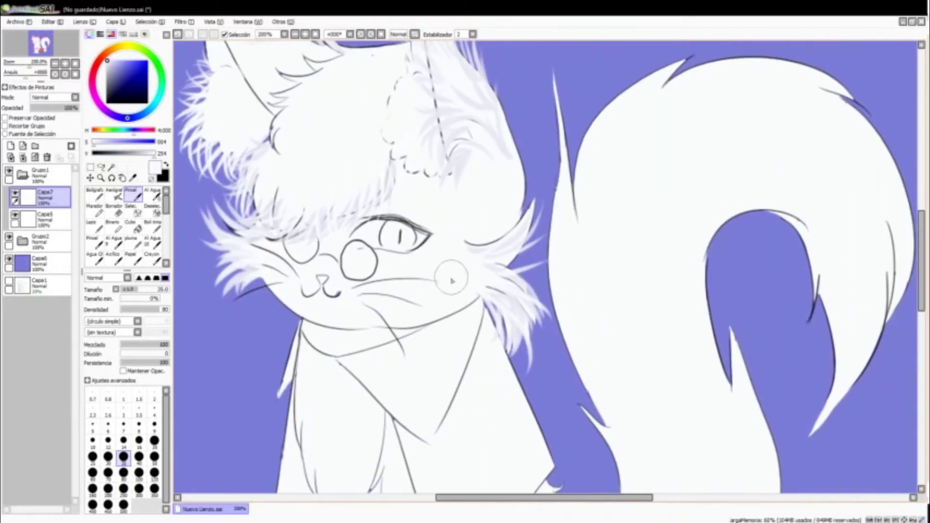
pyautogui.scroll(-5, 445, 290)
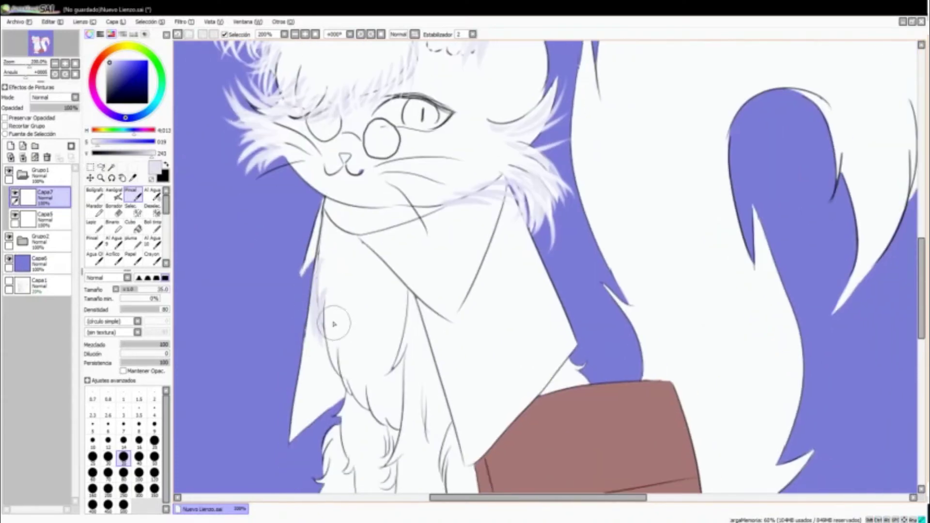
pyautogui.scroll(-2, 334, 324)
pyautogui.moveTo(402, 232); pyautogui.dragTo(383, 300)
pyautogui.moveTo(407, 271); pyautogui.dragTo(373, 417)
pyautogui.moveTo(387, 368)
pyautogui.mouseDown()
pyautogui.moveTo(338, 357)
pyautogui.moveTo(339, 460)
pyautogui.mouseUp()
# - Paint lavender fur strands over the legs and around the paws
pyautogui.scroll(-3, 339, 435)
pyautogui.moveTo(319, 383); pyautogui.dragTo(426, 417)
pyautogui.moveTo(402, 373); pyautogui.dragTo(431, 422)
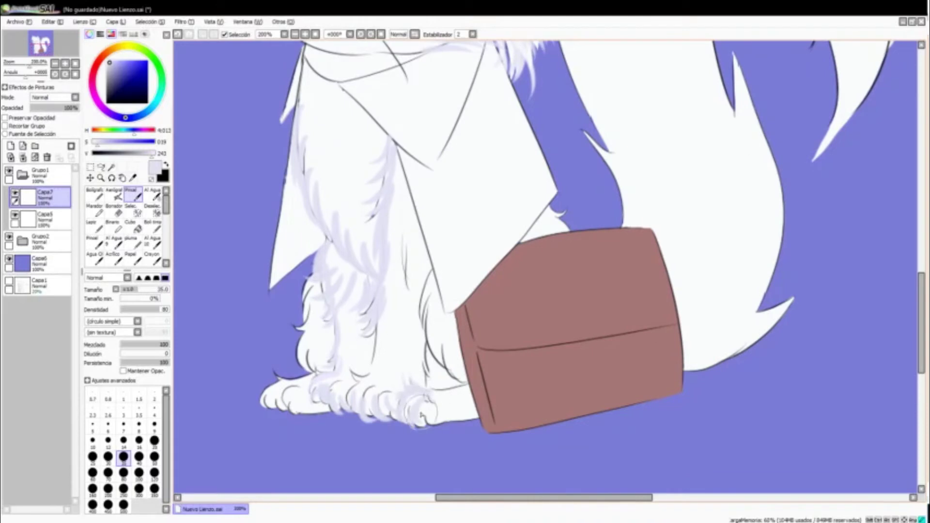
pyautogui.moveTo(436, 358); pyautogui.dragTo(451, 426)
pyautogui.moveTo(426, 272); pyautogui.dragTo(436, 373)
pyautogui.moveTo(407, 238); pyautogui.dragTo(368, 377)
pyautogui.moveTo(315, 271)
pyautogui.mouseDown()
pyautogui.moveTo(303, 363)
pyautogui.moveTo(271, 412)
pyautogui.mouseUp()
pyautogui.moveTo(295, 376); pyautogui.dragTo(286, 419)
# - Paint a small lavender fur tuft between the cape's corner and the bag
pyautogui.scroll(3, 481, 303)
pyautogui.hscroll(3, 481, 302)
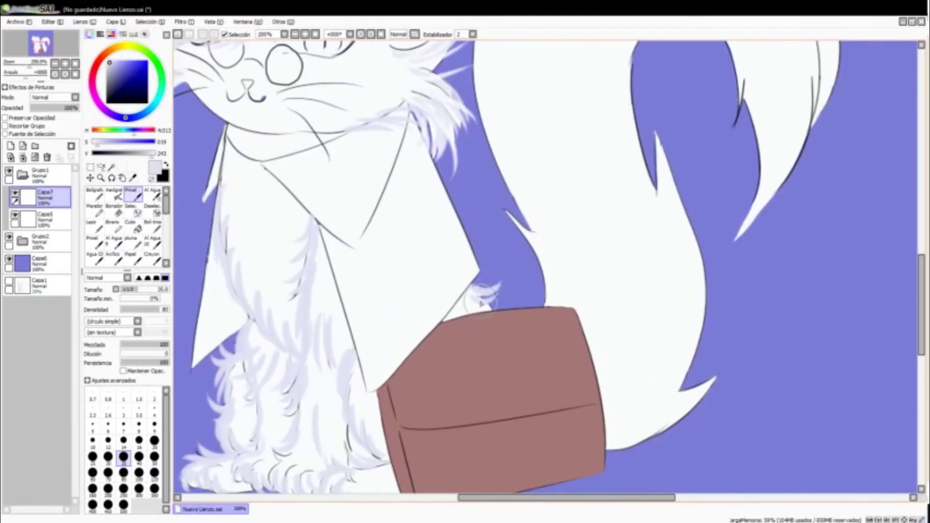
pyautogui.scroll(-2, 481, 303)
pyautogui.scroll(2, 405, 282)
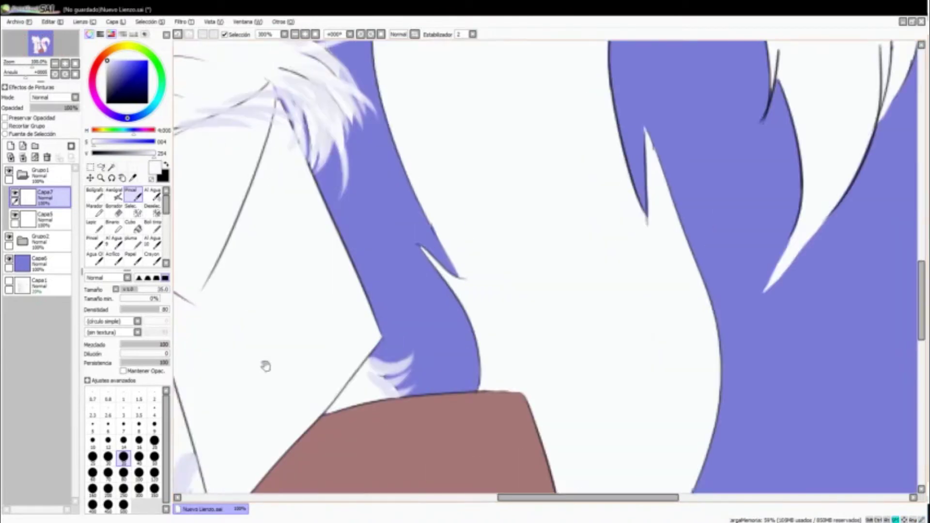
# - Sample white and paint lighter fur strands over the lavender shading on the chest and legs
pyautogui.moveTo(344, 195); pyautogui.dragTo(379, 297)
pyautogui.moveTo(339, 227); pyautogui.dragTo(332, 270)
pyautogui.moveTo(368, 242); pyautogui.dragTo(388, 282)
pyautogui.scroll(-2, 387, 282)
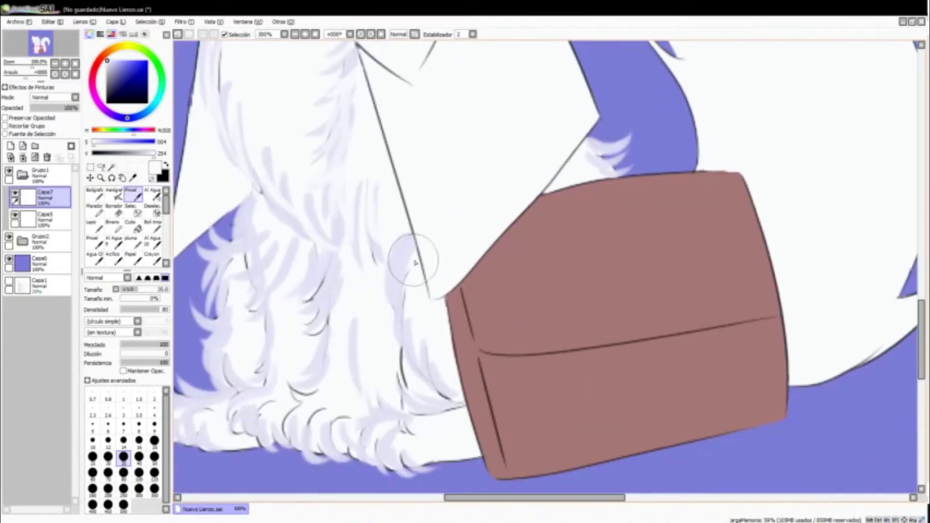
pyautogui.click(315, 34)
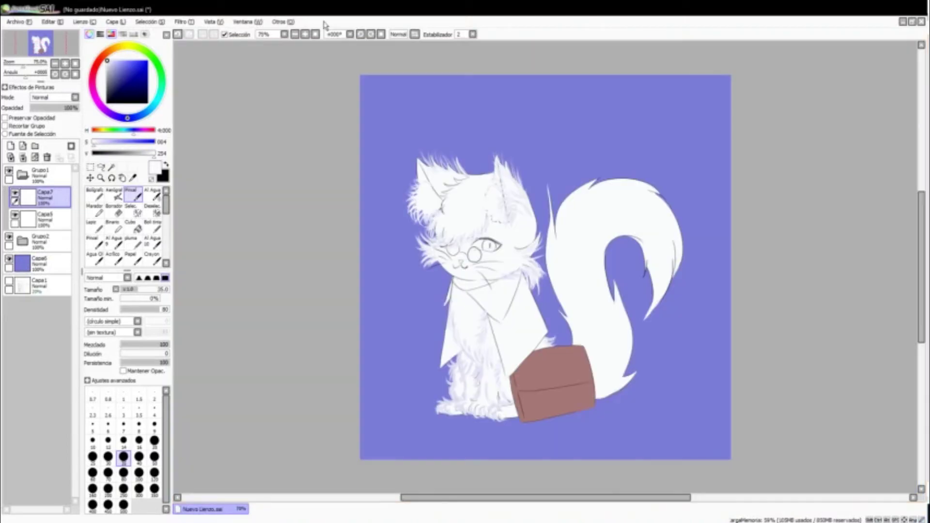
# - Move the lavender fur layer Capa7 into Grupo2 above the white base layer and clip it to that base
pyautogui.moveTo(44, 196); pyautogui.dragTo(43, 242)
pyautogui.click(5, 126)
pyautogui.scroll(2, 481, 246)
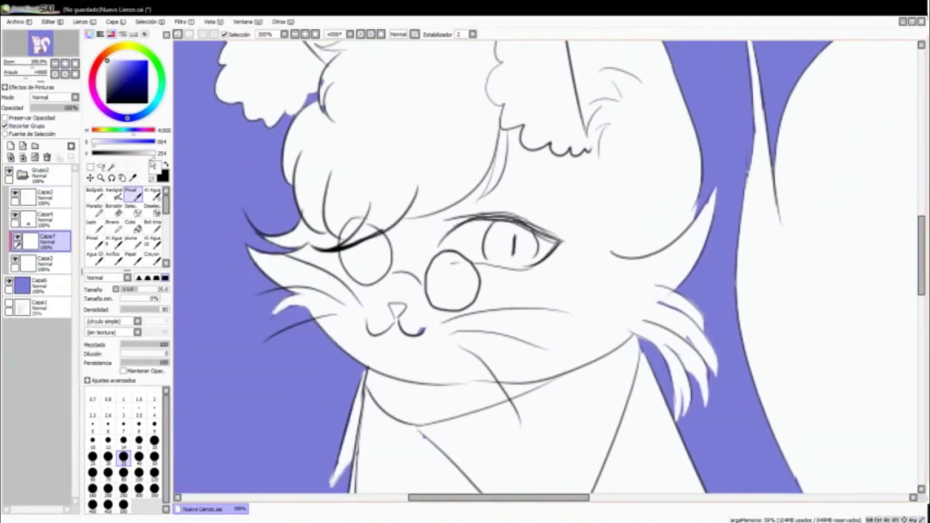
# - Paint white into the gaps of the base on layer Capa3 around the cat's fringe and ear
pyautogui.moveTo(308, 302)
pyautogui.mouseDown()
pyautogui.moveTo(289, 323)
pyautogui.moveTo(248, 285)
pyautogui.moveTo(310, 194)
pyautogui.moveTo(290, 155)
pyautogui.moveTo(267, 261)
pyautogui.mouseUp()
pyautogui.click(53, 257)
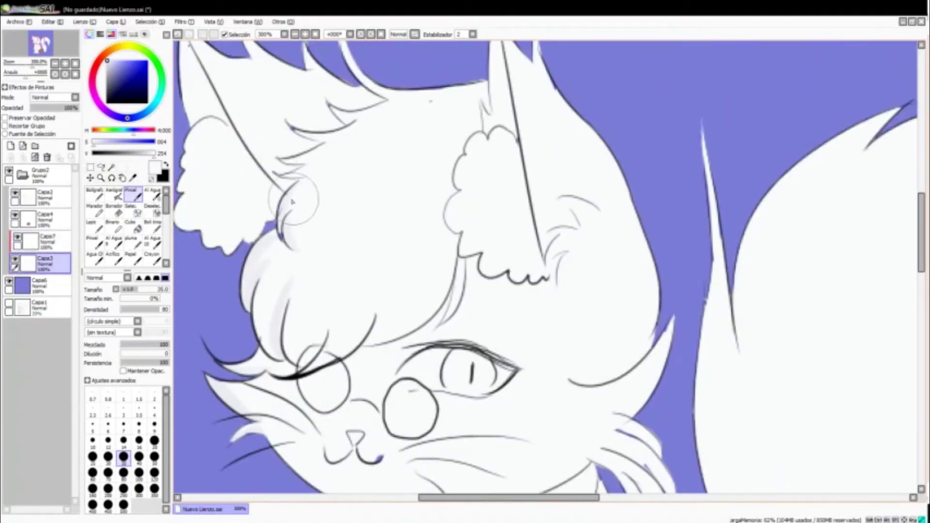
pyautogui.moveTo(353, 195); pyautogui.dragTo(256, 172)
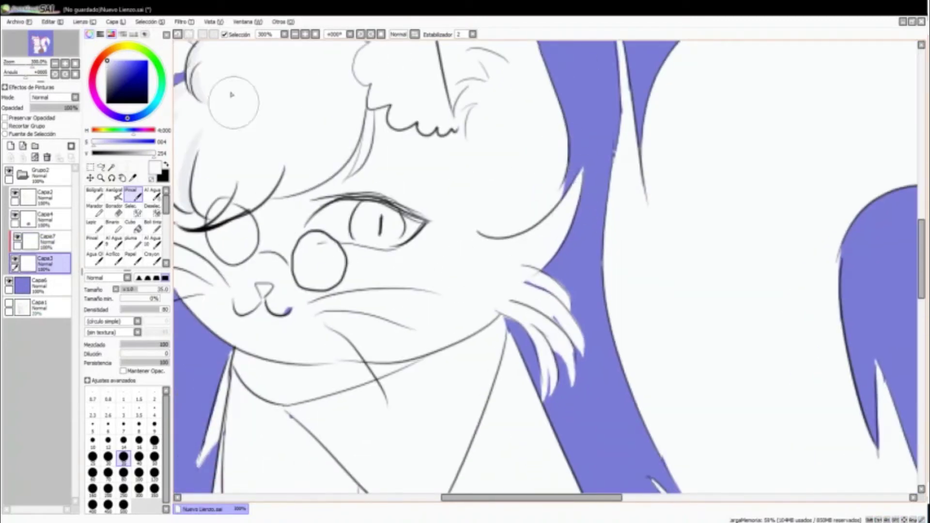
pyautogui.moveTo(205, 281); pyautogui.dragTo(285, 167)
# - Draw lavender Pencil strokes on layer Capa7 along the fringe locks and the cheek fur
pyautogui.click(95, 226)
pyautogui.moveTo(291, 203); pyautogui.dragTo(290, 102)
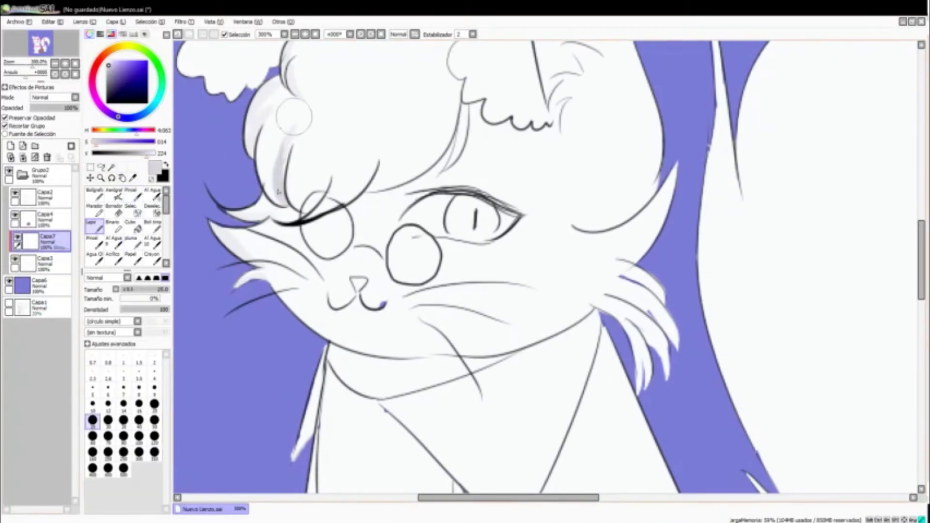
pyautogui.moveTo(271, 53); pyautogui.dragTo(247, 271)
pyautogui.moveTo(223, 228); pyautogui.dragTo(237, 314)
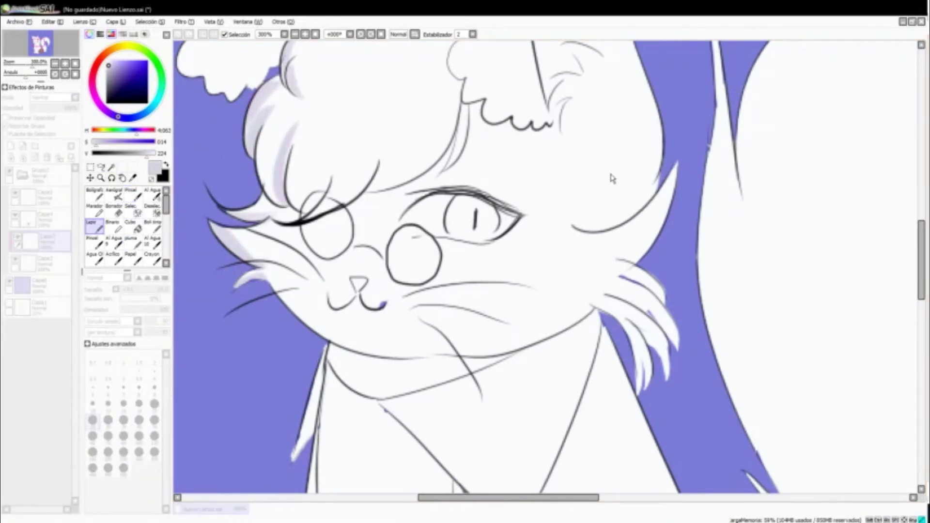
# - Brush lavender strands over the fringe and curly fur patches inside both ears
pyautogui.press('b')
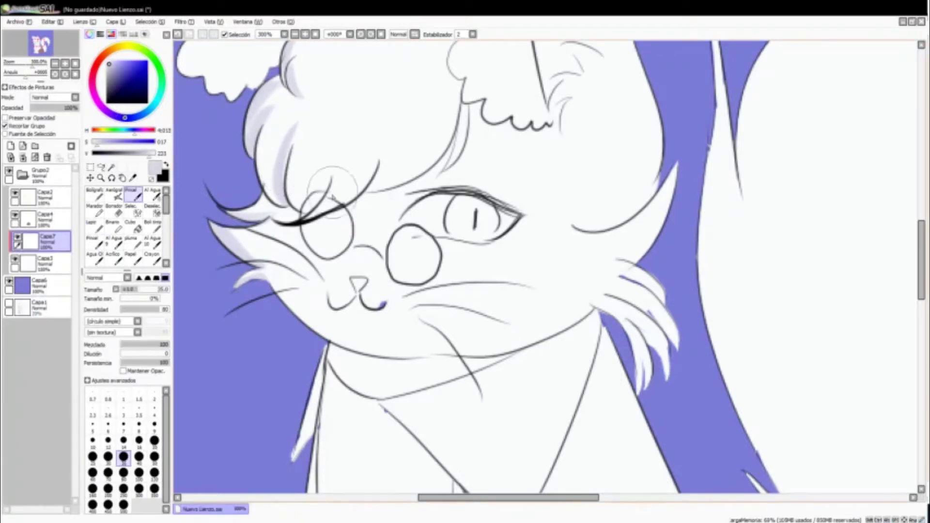
pyautogui.moveTo(289, 201); pyautogui.dragTo(300, 132)
pyautogui.moveTo(288, 213)
pyautogui.mouseDown()
pyautogui.moveTo(378, 180)
pyautogui.moveTo(435, 126)
pyautogui.moveTo(459, 138)
pyautogui.moveTo(478, 235)
pyautogui.moveTo(527, 283)
pyautogui.mouseUp()
pyautogui.click(139, 473)
pyautogui.moveTo(281, 146); pyautogui.dragTo(305, 189)
pyautogui.moveTo(537, 136)
pyautogui.mouseDown()
pyautogui.moveTo(561, 162)
pyautogui.moveTo(574, 213)
pyautogui.mouseUp()
# - Reduce the brush to 60 and paint lavender strands on the hair tufts and inner edge of the folded-forward ear above the fringe
pyautogui.scroll(1, 307, 93)
pyautogui.scroll(-3, 413, 242)
pyautogui.press('[')
pyautogui.press('[')
pyautogui.press('[')
pyautogui.moveTo(413, 242); pyautogui.dragTo(398, 224)
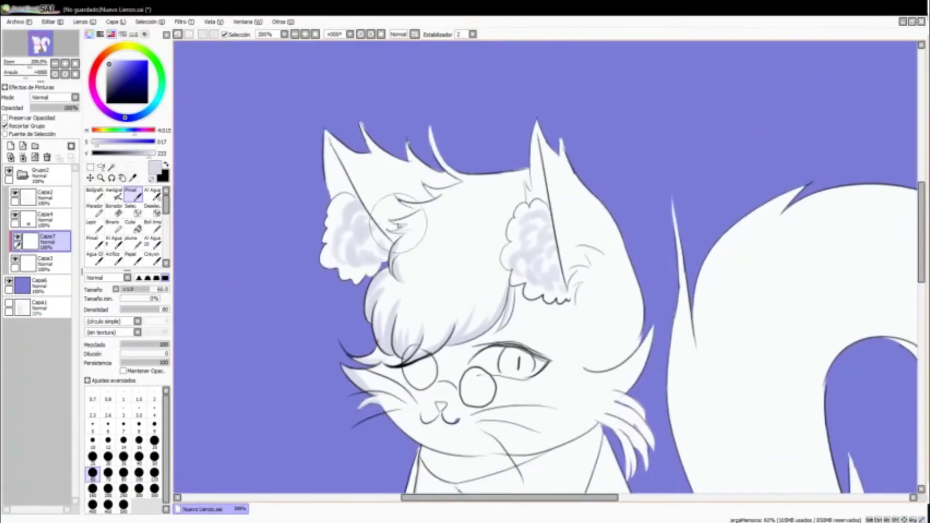
pyautogui.moveTo(455, 185); pyautogui.dragTo(383, 210)
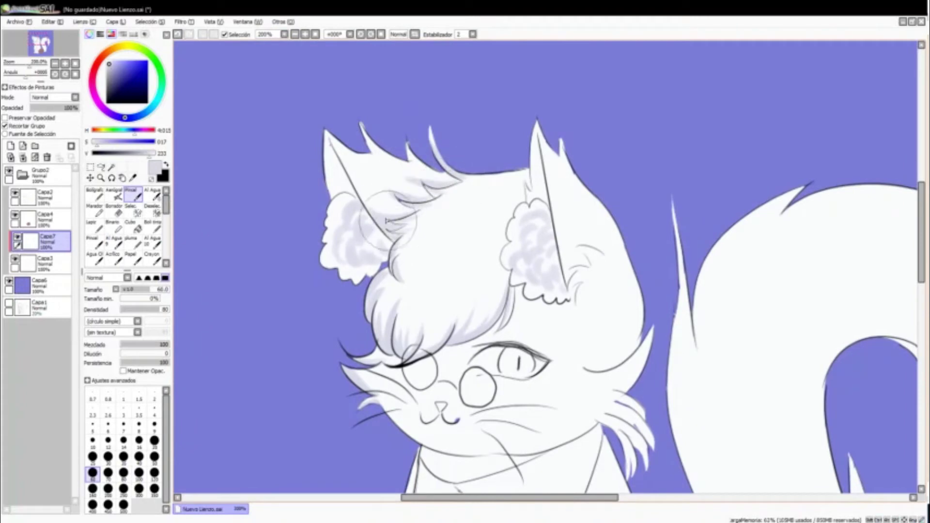
pyautogui.moveTo(338, 160); pyautogui.dragTo(352, 193)
# - Paint lavender strands on the tuft behind the other ear and on the cheek fur near the tail
pyautogui.moveTo(539, 181); pyautogui.dragTo(495, 93)
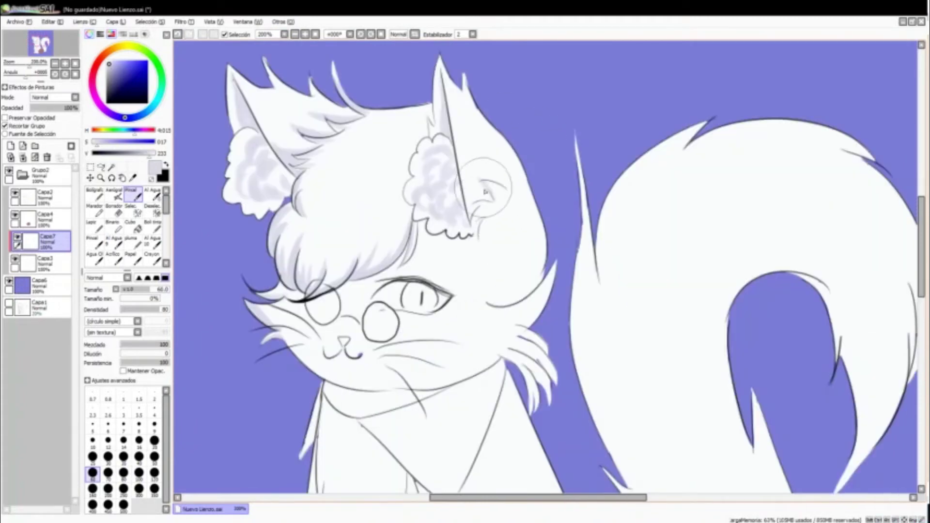
pyautogui.moveTo(605, 289); pyautogui.dragTo(535, 213)
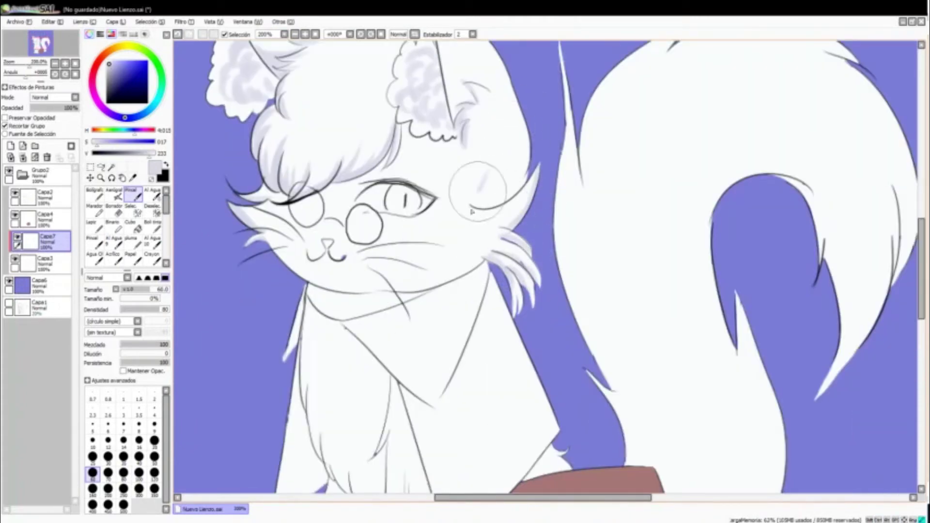
pyautogui.moveTo(477, 191); pyautogui.dragTo(468, 214)
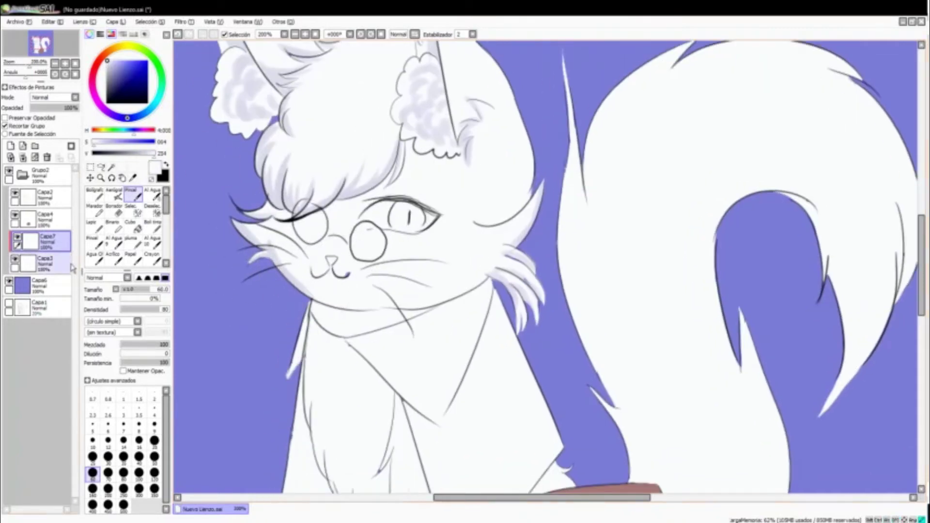
# - Paint curved lavender strands across the forehead and add soft lavender shading to the back of the cheek
pyautogui.moveTo(328, 111); pyautogui.dragTo(305, 171)
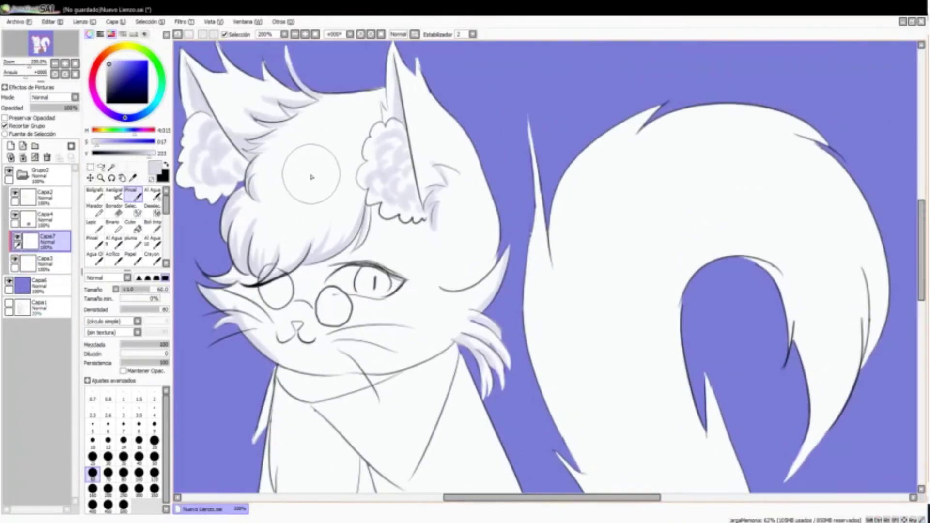
pyautogui.moveTo(306, 355)
pyautogui.mouseDown()
pyautogui.moveTo(302, 255)
pyautogui.moveTo(297, 298)
pyautogui.mouseUp()
pyautogui.press('c')
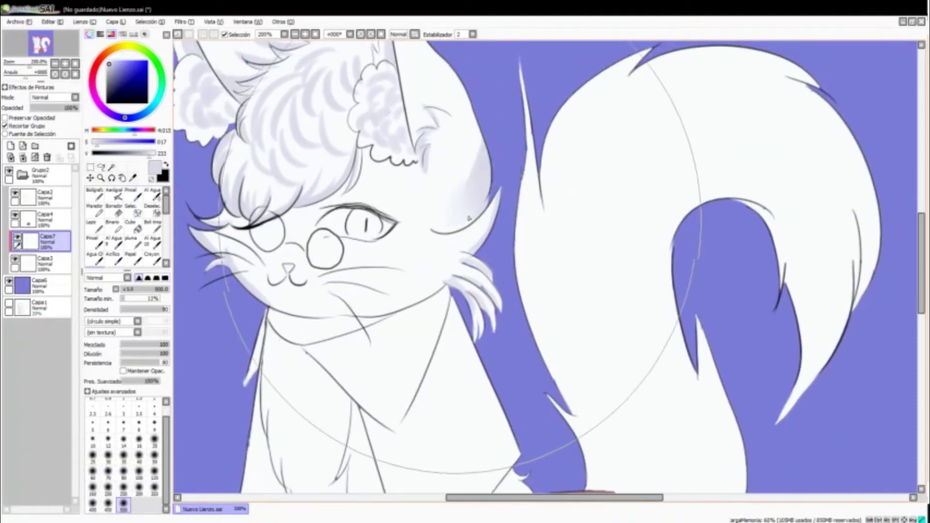
# - Brush lavender fur strands down the chest between the cape's edges
pyautogui.press('b')
pyautogui.moveTo(274, 223); pyautogui.dragTo(301, 159)
pyautogui.moveTo(300, 291); pyautogui.dragTo(271, 141)
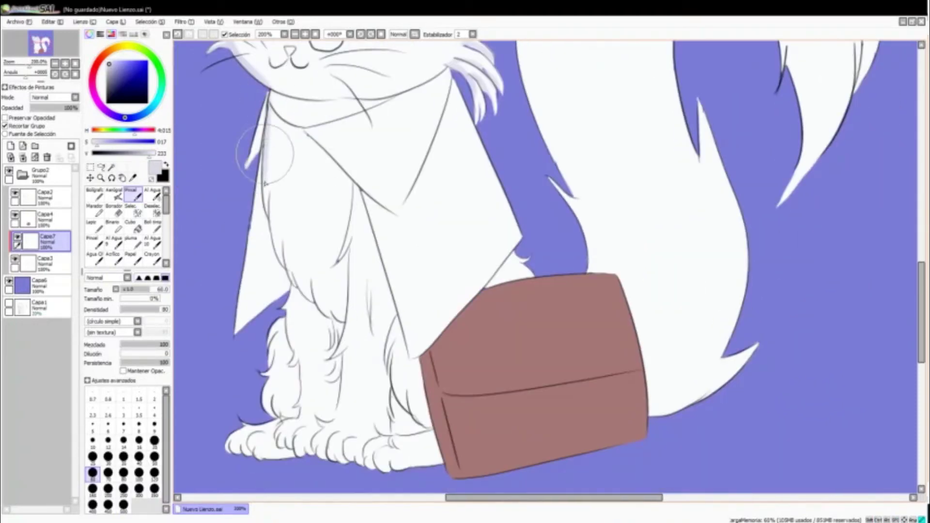
pyautogui.moveTo(281, 251)
pyautogui.mouseDown()
pyautogui.moveTo(289, 217)
pyautogui.moveTo(311, 298)
pyautogui.moveTo(320, 276)
pyautogui.moveTo(340, 319)
pyautogui.moveTo(349, 237)
pyautogui.moveTo(295, 143)
pyautogui.moveTo(316, 171)
pyautogui.moveTo(328, 255)
pyautogui.moveTo(336, 232)
pyautogui.moveTo(345, 251)
pyautogui.mouseUp()
# - Paint lavender fur strands over the legs and paws with brush sizes 35 and 50
pyautogui.press('[')
pyautogui.press('[')
pyautogui.press('[')
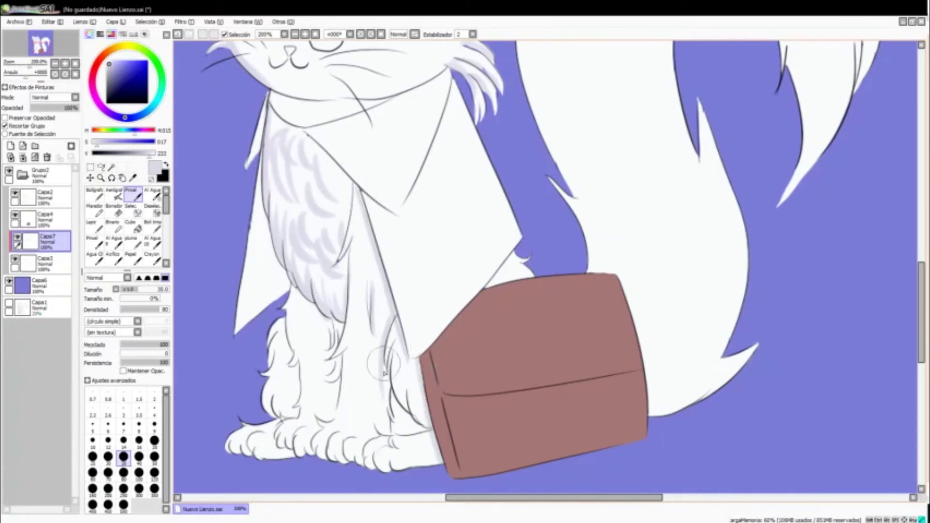
pyautogui.moveTo(404, 380); pyautogui.dragTo(380, 310)
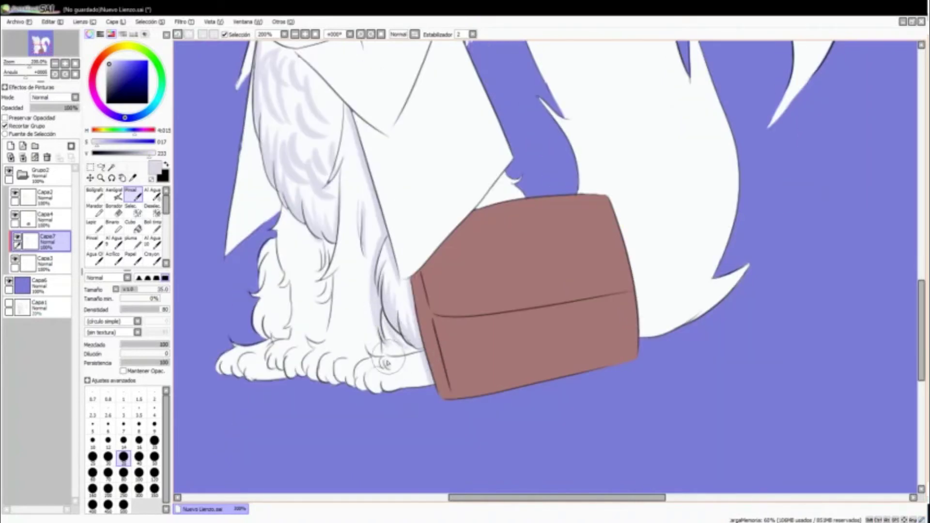
pyautogui.press(']')
pyautogui.press(']')
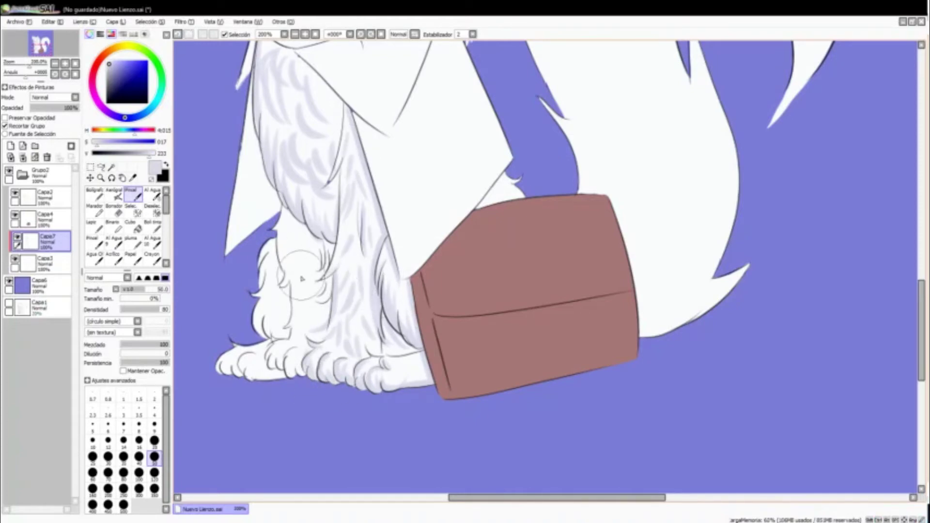
pyautogui.scroll(2, 301, 278)
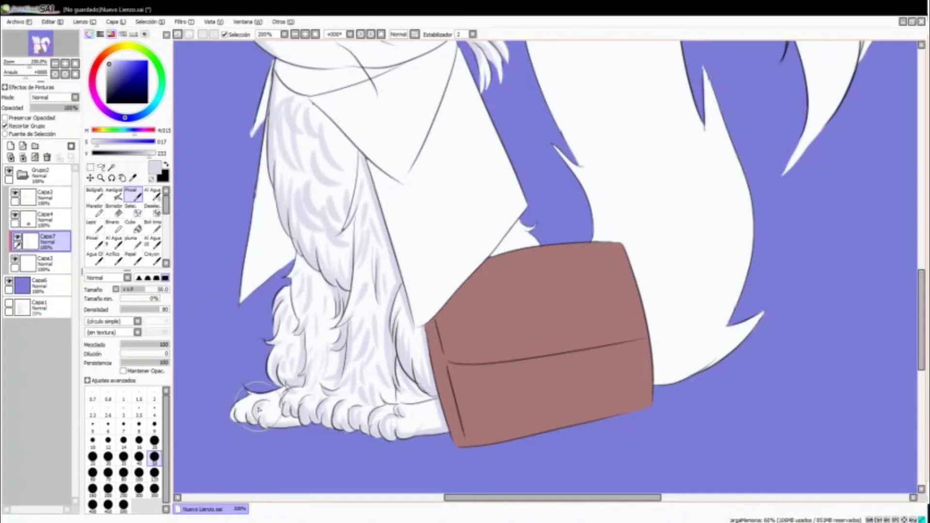
# - Shade the inside of the cape and the collar under the chin in lavender, and add strokes to the paws
pyautogui.scroll(5, 266, 406)
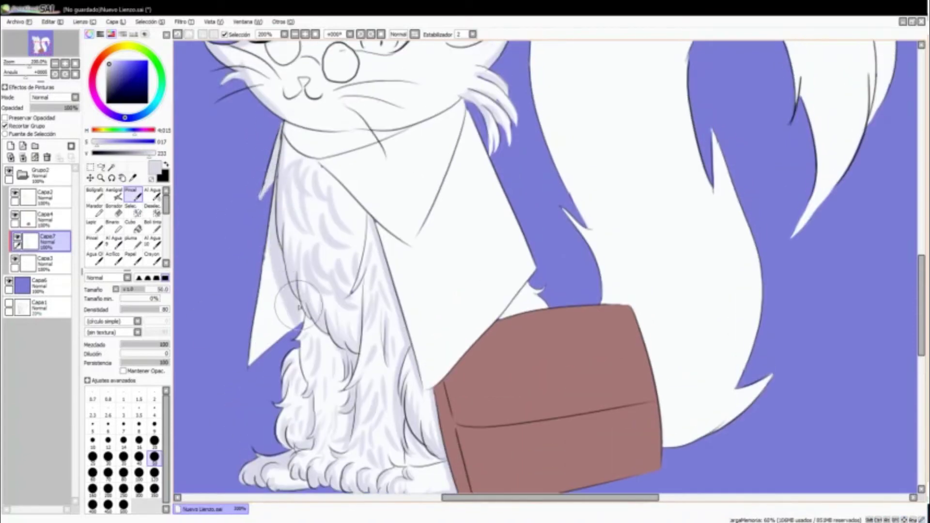
pyautogui.moveTo(210, 168); pyautogui.dragTo(264, 196)
pyautogui.scroll(3, 388, 232)
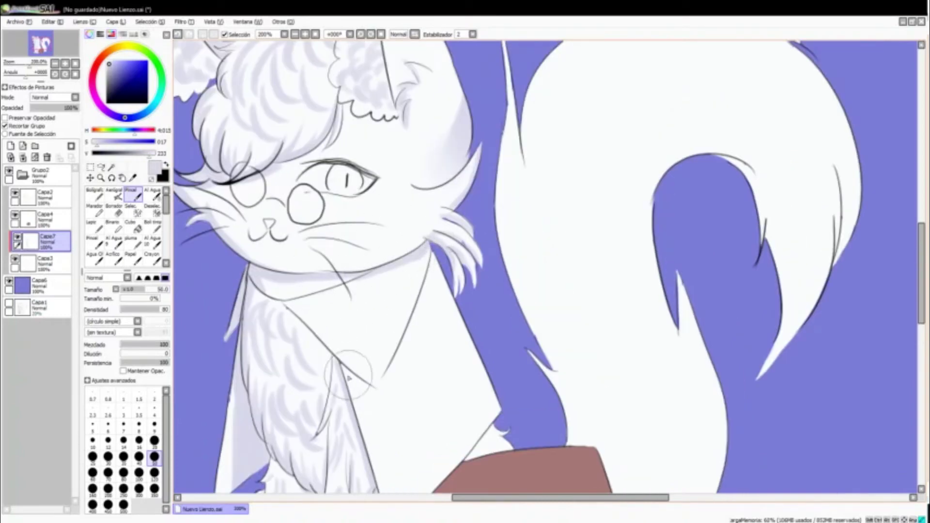
pyautogui.scroll(-5, 470, 229)
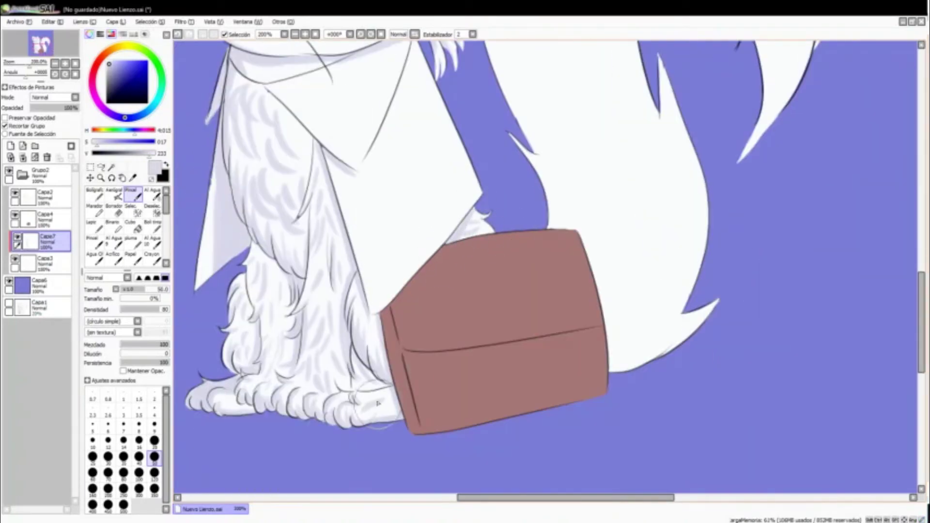
pyautogui.scroll(6, 377, 403)
pyautogui.scroll(-4, 405, 189)
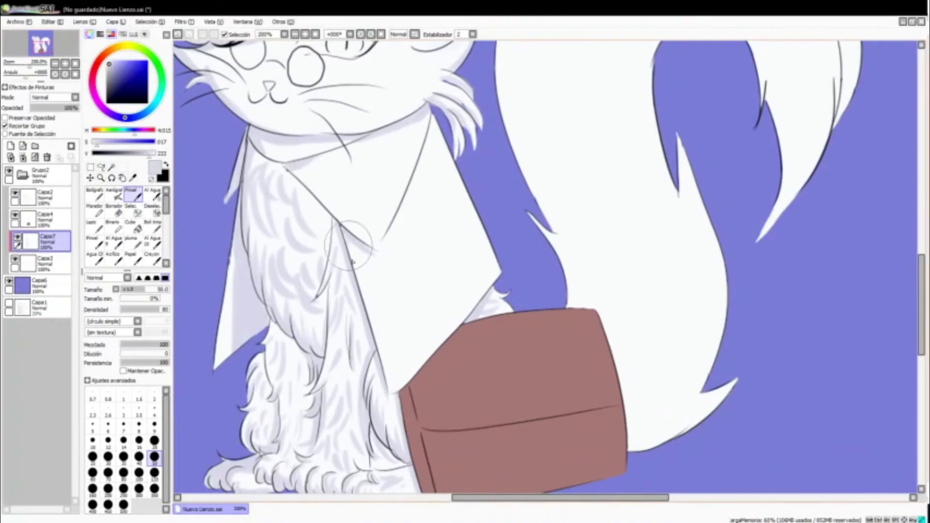
# - Sample the cape's white on layer Capa3 for touching up the base
pyautogui.click(44, 263)
pyautogui.keyDown('alt'); pyautogui.click(394, 307); pyautogui.keyUp('alt')
pyautogui.scroll(4, 394, 307)
pyautogui.scroll(-7, 377, 240)
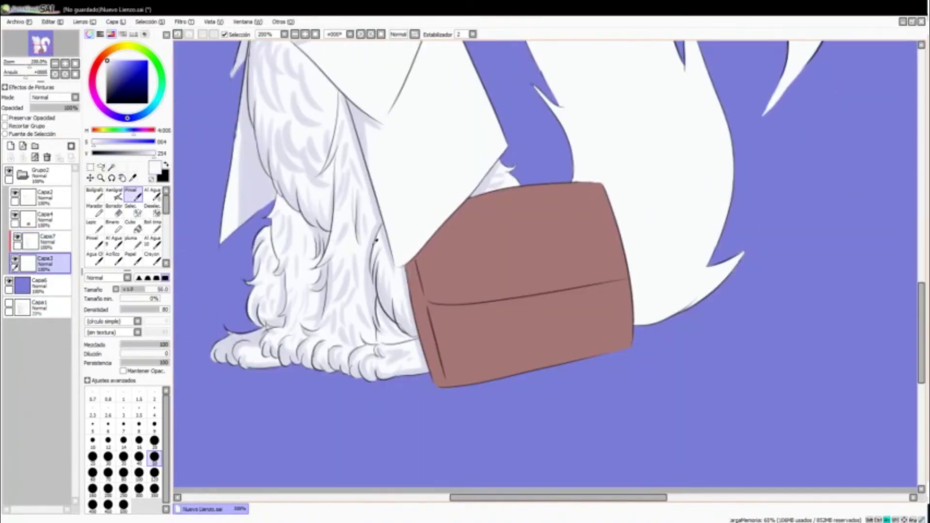
# - Return to lavender on layer Capa7 and enlarge the brush to 120 for the tail fur
pyautogui.scroll(7, 382, 271)
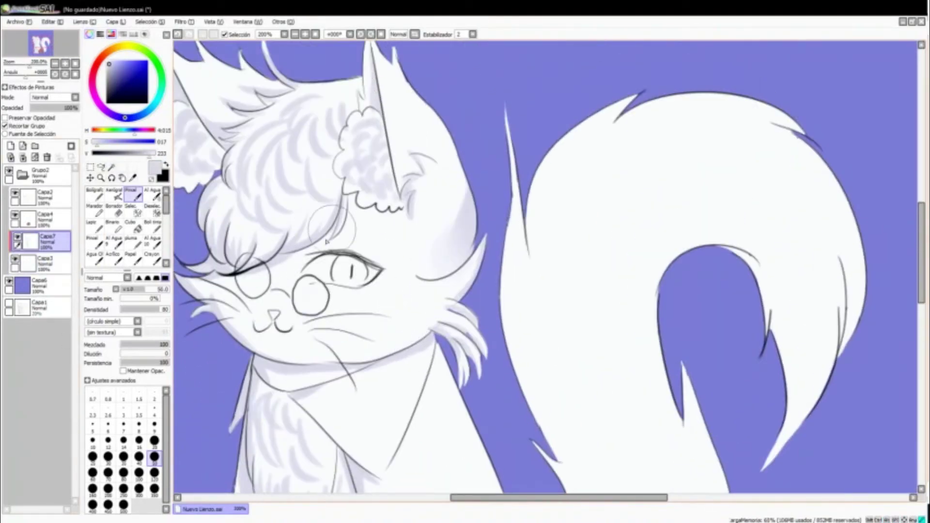
pyautogui.scroll(-3, 411, 154)
pyautogui.scroll(2, 503, 367)
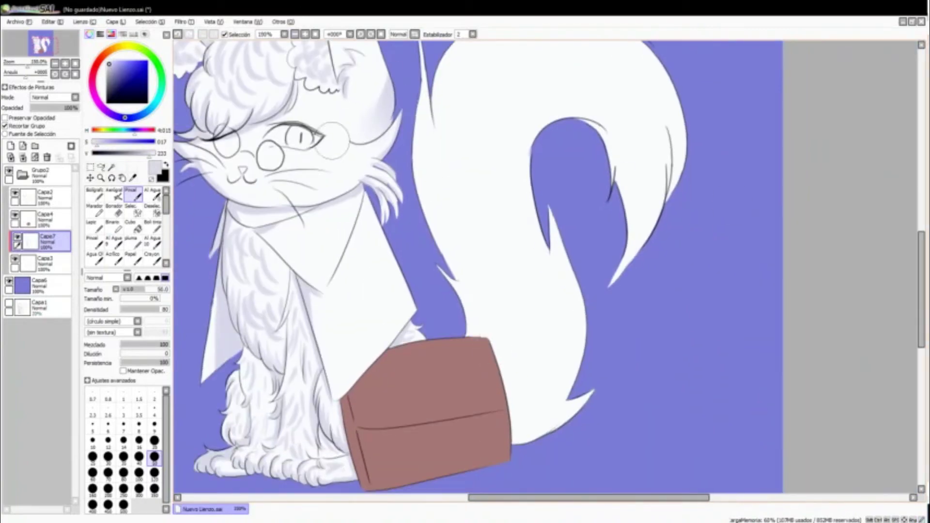
pyautogui.scroll(-2, 484, 266)
pyautogui.scroll(1, 484, 266)
pyautogui.scroll(-2, 484, 266)
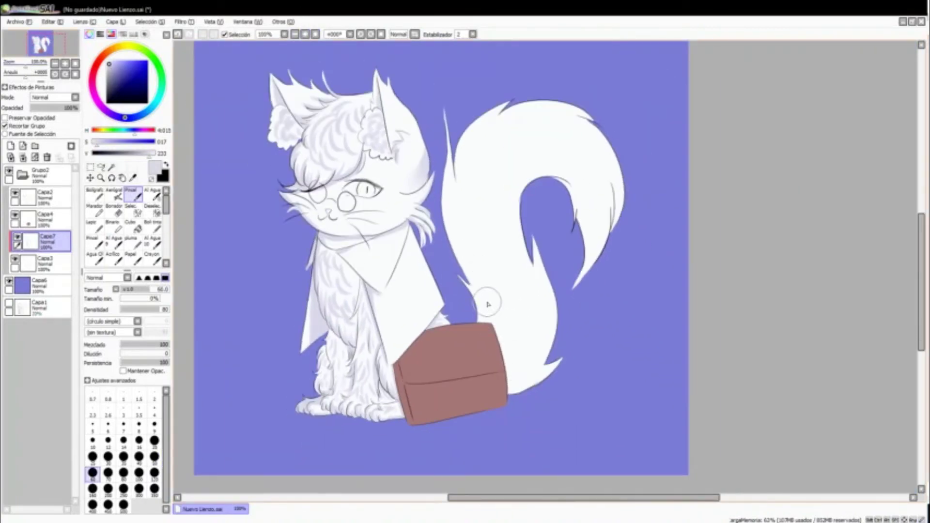
pyautogui.press(']')
pyautogui.press(']')
pyautogui.press(']')
pyautogui.press(']')
# - Try painting broad lavender strands along the tail
pyautogui.moveTo(533, 349)
pyautogui.mouseDown()
pyautogui.moveTo(512, 310)
pyautogui.moveTo(464, 261)
pyautogui.mouseUp()
pyautogui.moveTo(504, 305); pyautogui.dragTo(450, 160)
pyautogui.moveTo(499, 208); pyautogui.dragTo(460, 106)
pyautogui.moveTo(561, 164); pyautogui.dragTo(484, 111)
pyautogui.moveTo(538, 218); pyautogui.dragTo(510, 304)
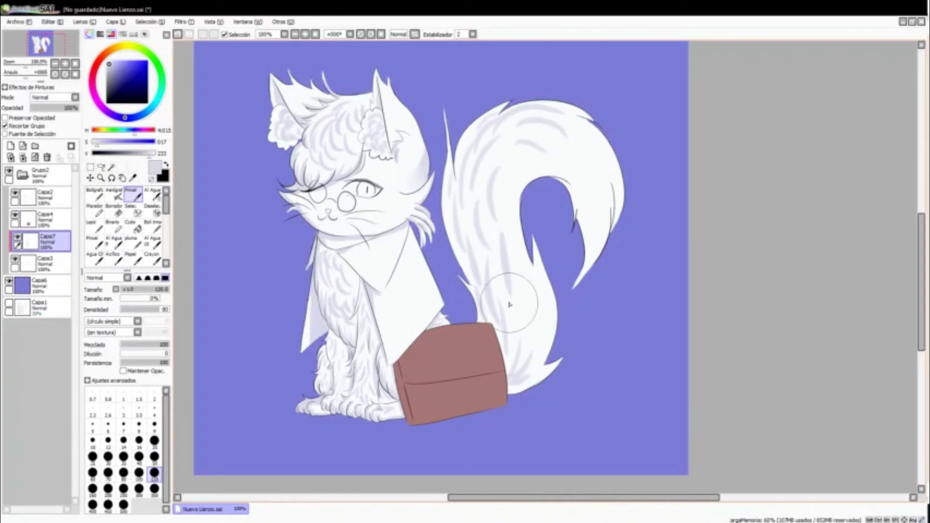
pyautogui.press('Delete')
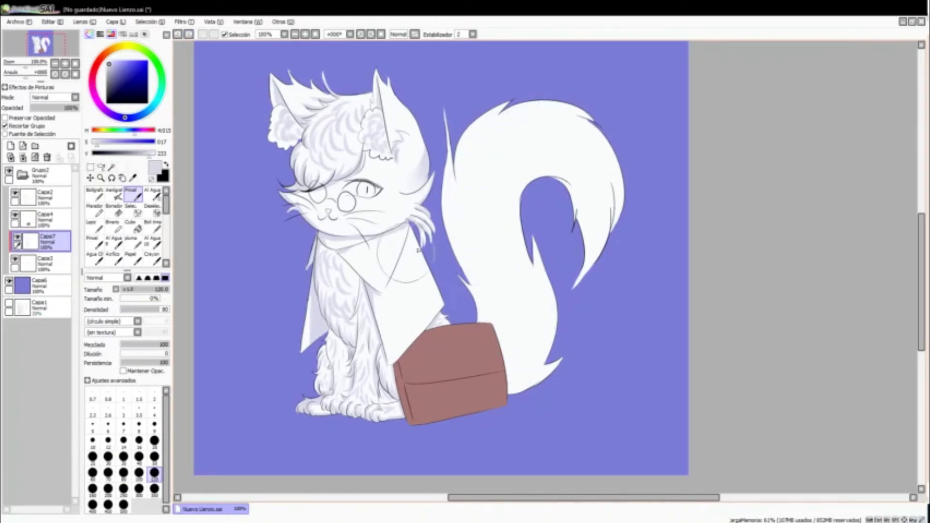
# - Paint long lavender fur strands along the whole tail, from its base around the curve to the tip
pyautogui.moveTo(497, 309)
pyautogui.mouseDown()
pyautogui.moveTo(515, 354)
pyautogui.moveTo(470, 246)
pyautogui.moveTo(460, 218)
pyautogui.mouseUp()
pyautogui.moveTo(484, 267)
pyautogui.mouseDown()
pyautogui.moveTo(489, 195)
pyautogui.moveTo(550, 300)
pyautogui.mouseUp()
pyautogui.moveTo(557, 339); pyautogui.dragTo(515, 262)
pyautogui.moveTo(514, 184)
pyautogui.mouseDown()
pyautogui.moveTo(562, 126)
pyautogui.moveTo(581, 126)
pyautogui.mouseUp()
pyautogui.moveTo(552, 126); pyautogui.dragTo(620, 218)
pyautogui.moveTo(629, 252); pyautogui.dragTo(586, 208)
pyautogui.moveTo(508, 170); pyautogui.dragTo(571, 112)
# - Add a new clipped layer above the fur strands and airbrush soft gray-lavender shading over the paws at size 120
pyautogui.click(10, 145)
pyautogui.click(115, 194)
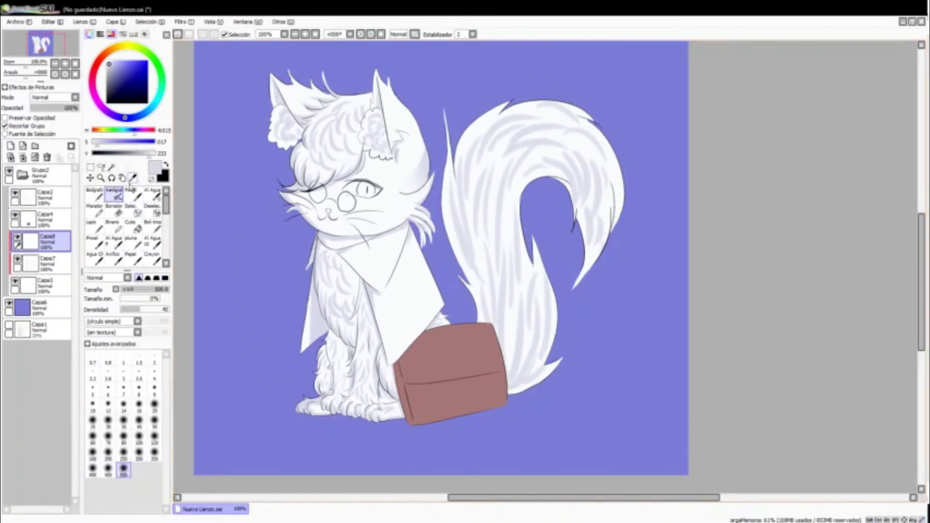
pyautogui.click(154, 435)
pyautogui.scroll(2, 322, 426)
pyautogui.scroll(-3, 339, 339)
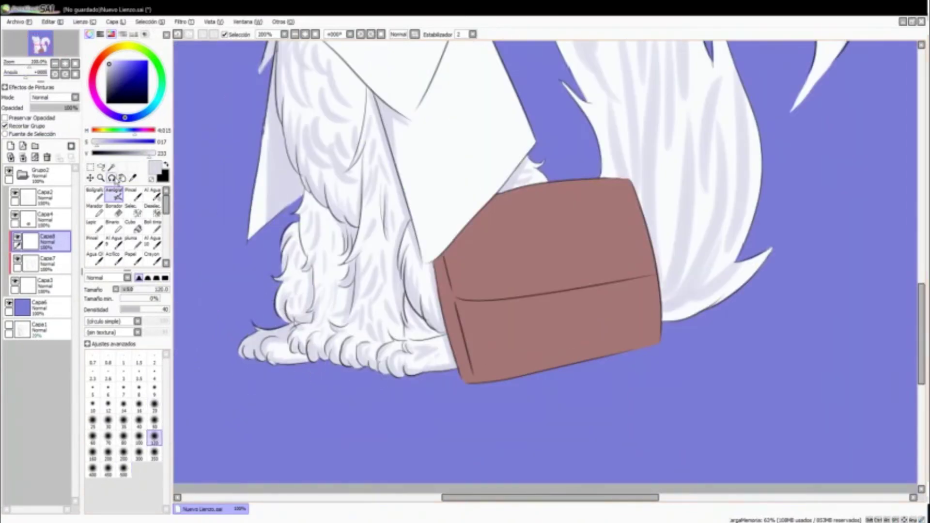
pyautogui.keyDown('alt'); pyautogui.click(260, 360); pyautogui.keyUp('alt')
pyautogui.moveTo(260, 360); pyautogui.dragTo(321, 373)
# - Airbrush gray-lavender shading over the tail's base behind the bag and set the shading layer to Multiply
pyautogui.hscroll(3, 449, 351)
pyautogui.scroll(1, 497, 253)
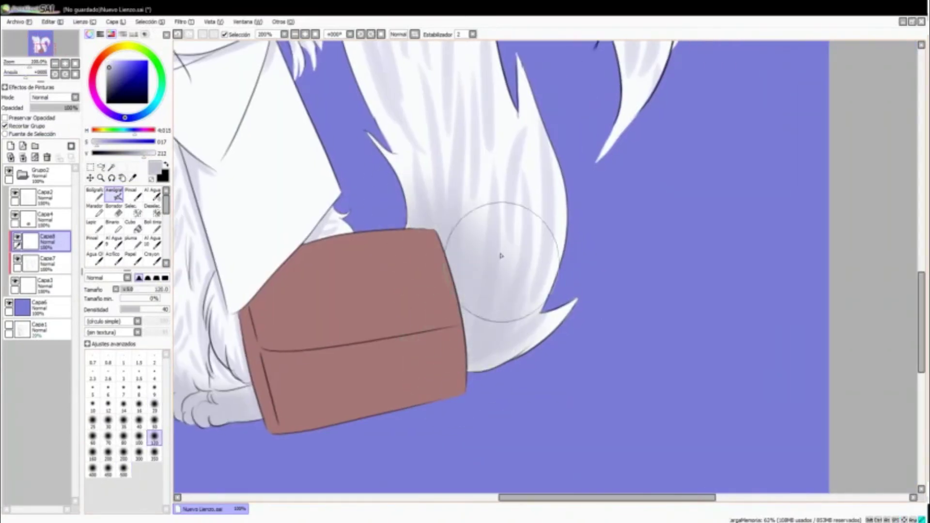
pyautogui.moveTo(497, 253); pyautogui.dragTo(513, 286)
pyautogui.press('b')
pyautogui.scroll(1, 446, 238)
pyautogui.scroll(-1, 447, 238)
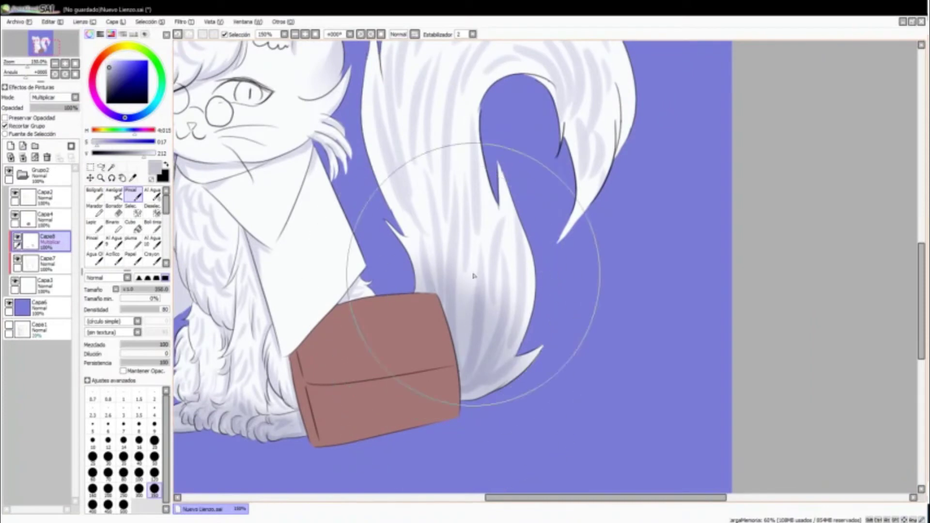
# - Add another clipped Multiply layer and brush darker shading over the tail's base and tip at size 200
pyautogui.click(10, 145)
pyautogui.scroll(-1, 51, 97)
pyautogui.click(108, 488)
pyautogui.moveTo(484, 363)
pyautogui.mouseDown()
pyautogui.moveTo(440, 349)
pyautogui.moveTo(460, 301)
pyautogui.moveTo(455, 344)
pyautogui.mouseUp()
pyautogui.scroll(3, 455, 343)
pyautogui.moveTo(550, 208)
pyautogui.mouseDown()
pyautogui.moveTo(557, 218)
pyautogui.moveTo(519, 197)
pyautogui.mouseUp()
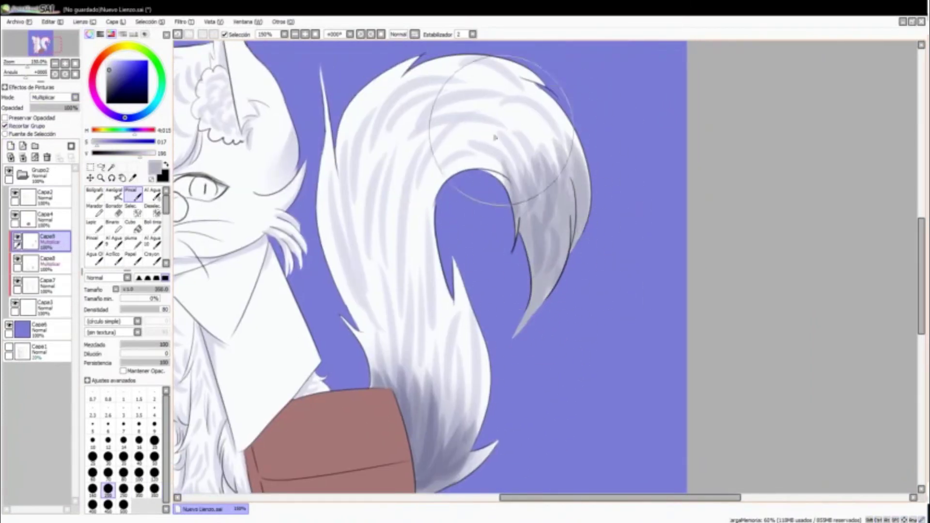
# - Reduce the brush to 160 and shade the lower edge of the fringe and the upright ear nearest the tail
pyautogui.scroll(-4, 356, 363)
pyautogui.hscroll(-3, 356, 363)
pyautogui.press('[')
pyautogui.moveTo(356, 363)
pyautogui.mouseDown()
pyautogui.moveTo(392, 374)
pyautogui.moveTo(429, 349)
pyautogui.moveTo(418, 372)
pyautogui.moveTo(341, 339)
pyautogui.moveTo(336, 357)
pyautogui.moveTo(324, 346)
pyautogui.moveTo(356, 339)
pyautogui.moveTo(295, 358)
pyautogui.moveTo(320, 326)
pyautogui.mouseUp()
pyautogui.scroll(-2, 320, 328)
pyautogui.scroll(2, 320, 328)
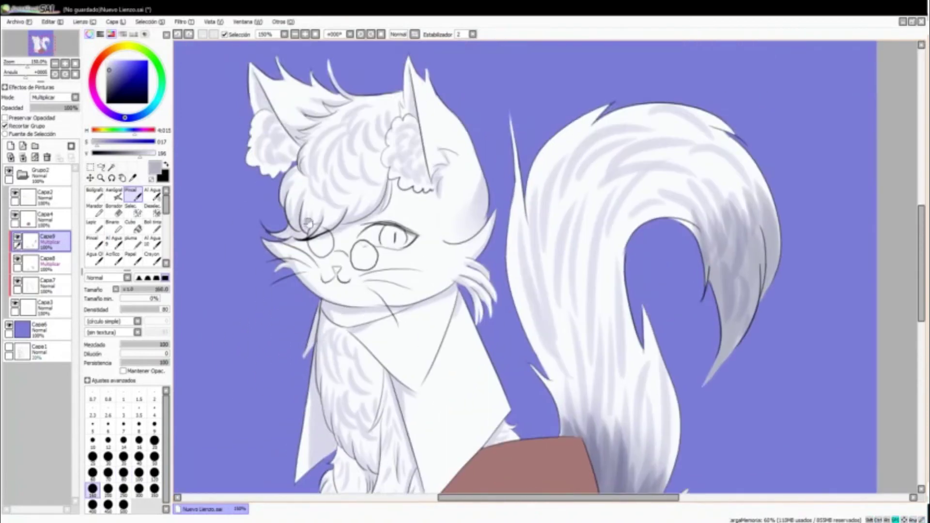
pyautogui.moveTo(317, 216)
pyautogui.mouseDown()
pyautogui.moveTo(286, 204)
pyautogui.moveTo(308, 216)
pyautogui.moveTo(348, 204)
pyautogui.moveTo(412, 43)
pyautogui.mouseUp()
pyautogui.scroll(1, 358, 97)
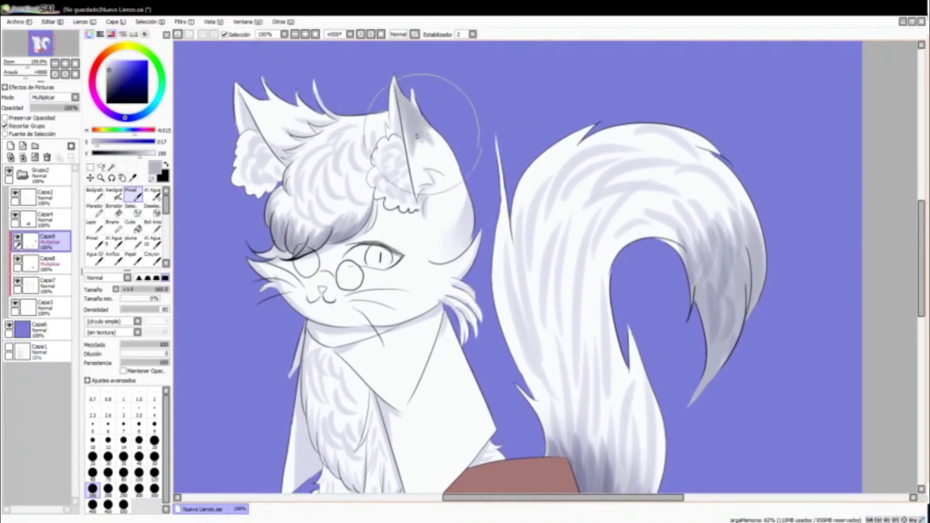
# - Brush gray-lavender shading over the ear farthest from the tail and the cheek fur tufts
pyautogui.moveTo(300, 126); pyautogui.dragTo(257, 72)
pyautogui.moveTo(479, 232)
pyautogui.mouseDown()
pyautogui.moveTo(457, 290)
pyautogui.moveTo(461, 331)
pyautogui.mouseUp()
# - On the line art layer, fill the oval over the cat's covered eye solid black with the pencil at size 25
pyautogui.click(44, 196)
pyautogui.click(92, 225)
pyautogui.scroll(2, 242, 223)
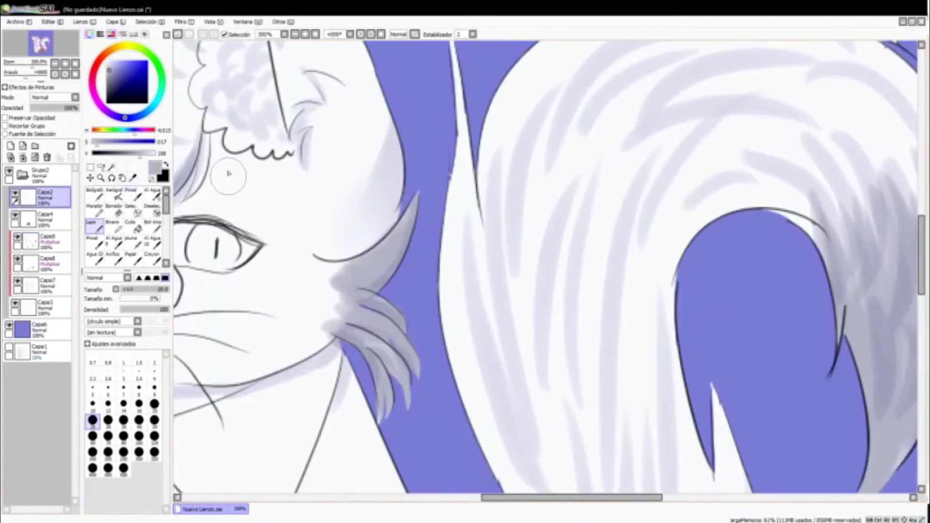
pyautogui.moveTo(334, 215)
pyautogui.mouseDown()
pyautogui.moveTo(339, 240)
pyautogui.moveTo(359, 225)
pyautogui.mouseUp()
pyautogui.hotkey('ctrl', 'z')
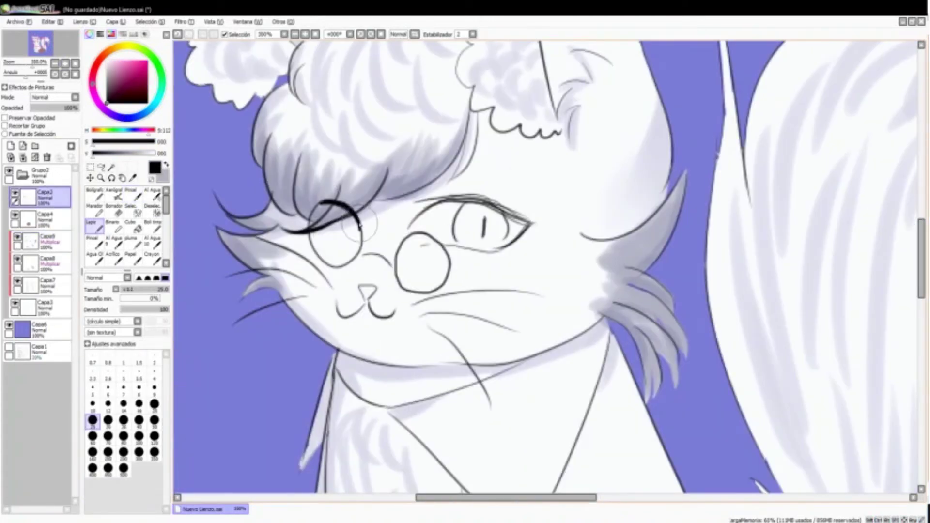
pyautogui.moveTo(334, 263); pyautogui.dragTo(338, 212)
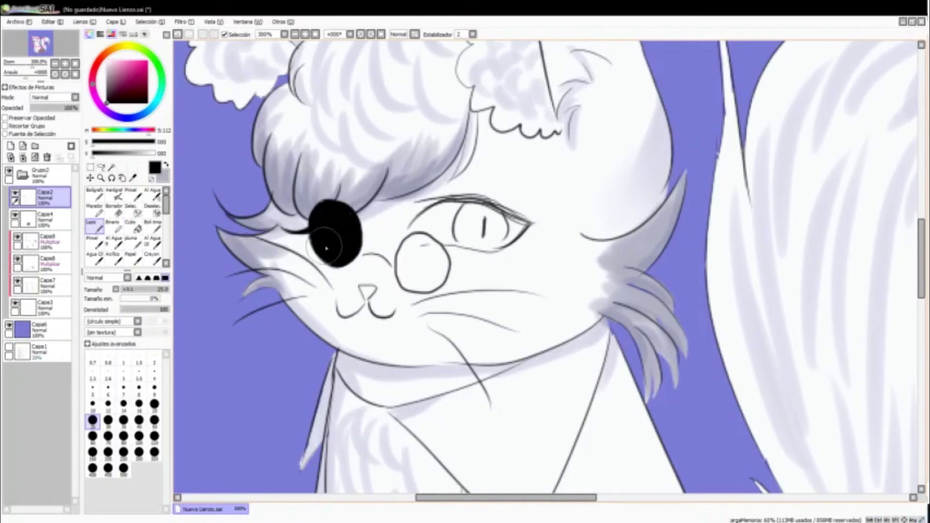
# - Add a new layer on top and trace the round eyeglass frame and its bridge in pale cream-yellow
pyautogui.click(10, 145)
pyautogui.click(157, 164)
pyautogui.click(156, 163)
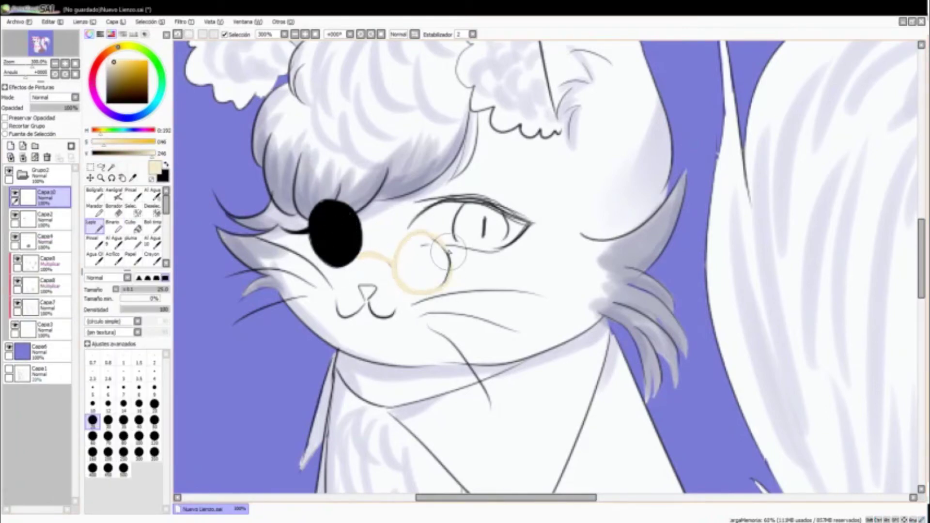
# - Add a layer below the glasses frame, fill the lens pale lavender, and set it to Shade mode at 27% opacity
pyautogui.click(43, 218)
pyautogui.click(10, 146)
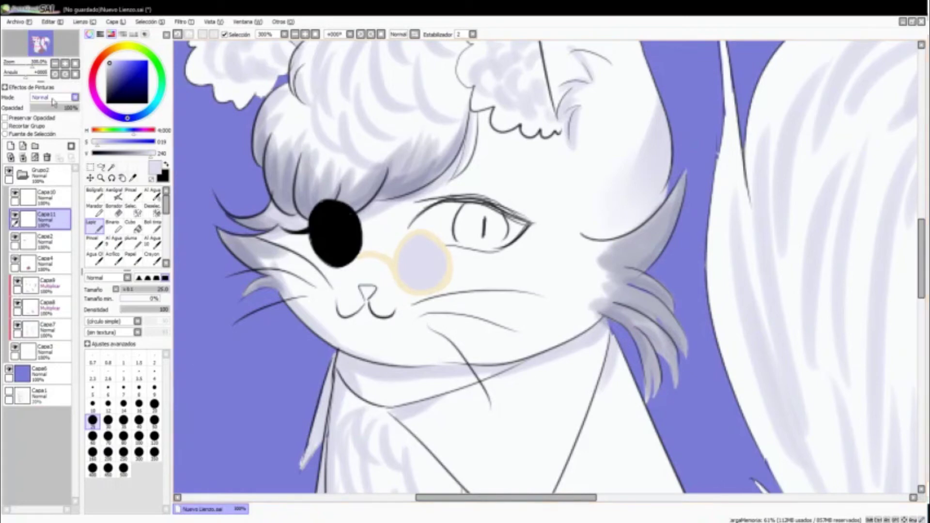
pyautogui.scroll(-2, 53, 98)
pyautogui.moveTo(71, 107); pyautogui.dragTo(47, 107)
# - Add a layer above the lens color, paint white diagonal reflections, and set it to Superponer mode with reduced opacity
pyautogui.click(10, 146)
pyautogui.click(109, 244)
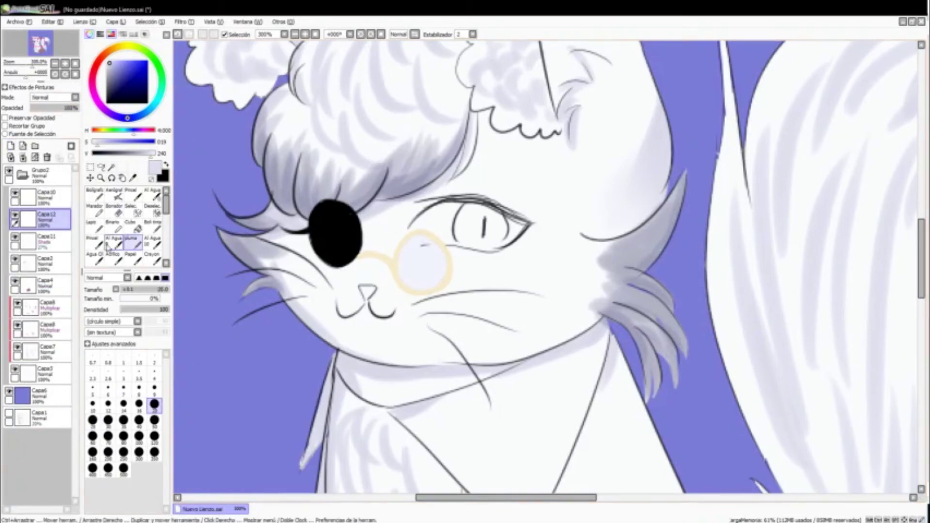
pyautogui.click(161, 156)
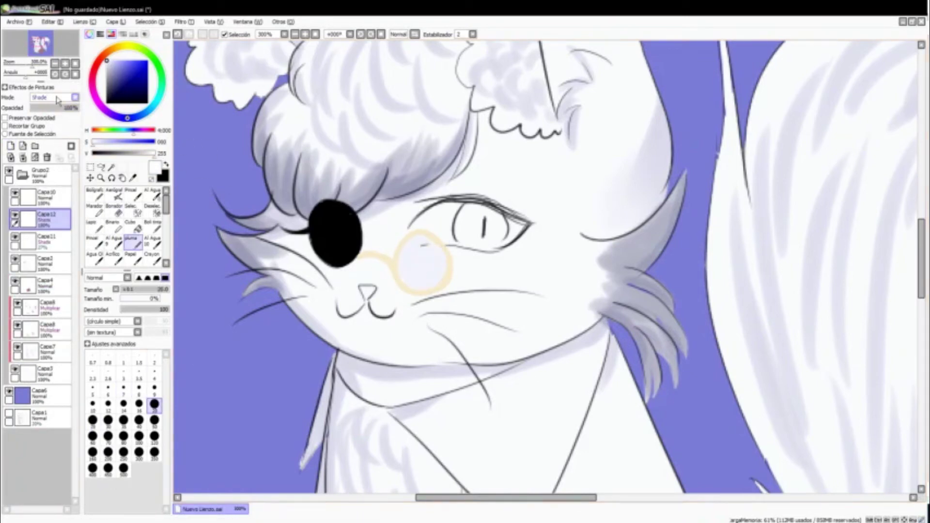
pyautogui.click(76, 63)
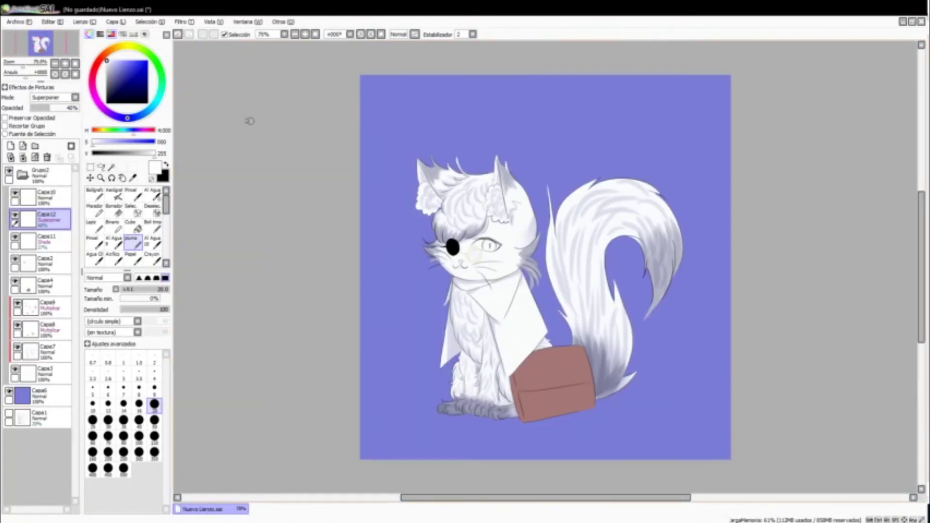
pyautogui.scroll(3, 249, 121)
pyautogui.click(118, 47)
pyautogui.click(114, 62)
pyautogui.click(10, 145)
pyautogui.moveTo(444, 281); pyautogui.dragTo(488, 213)
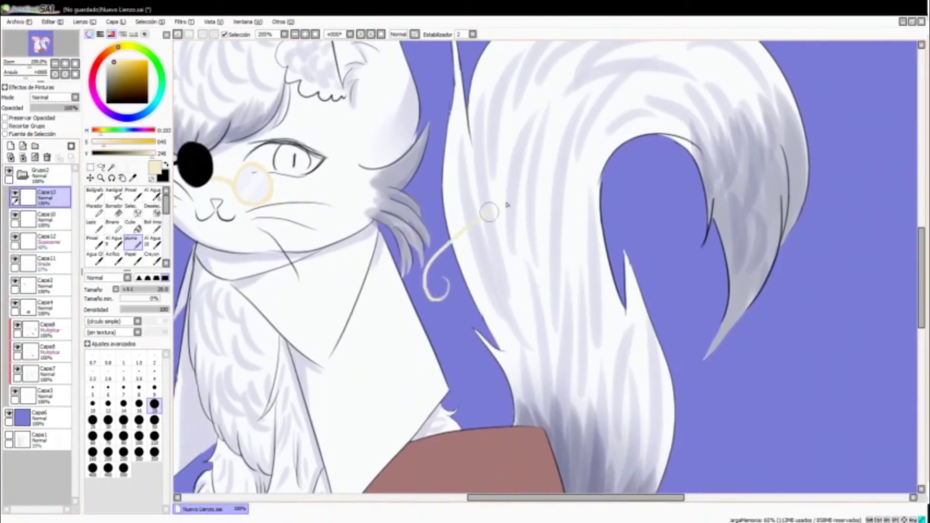
pyautogui.hotkey('ctrl', 'z')
pyautogui.click(294, 34)
# - Place a blank layer above the fur shading and paint the white of the eye light gray at size 60 on the fur strands layer
pyautogui.moveTo(43, 196); pyautogui.dragTo(43, 304)
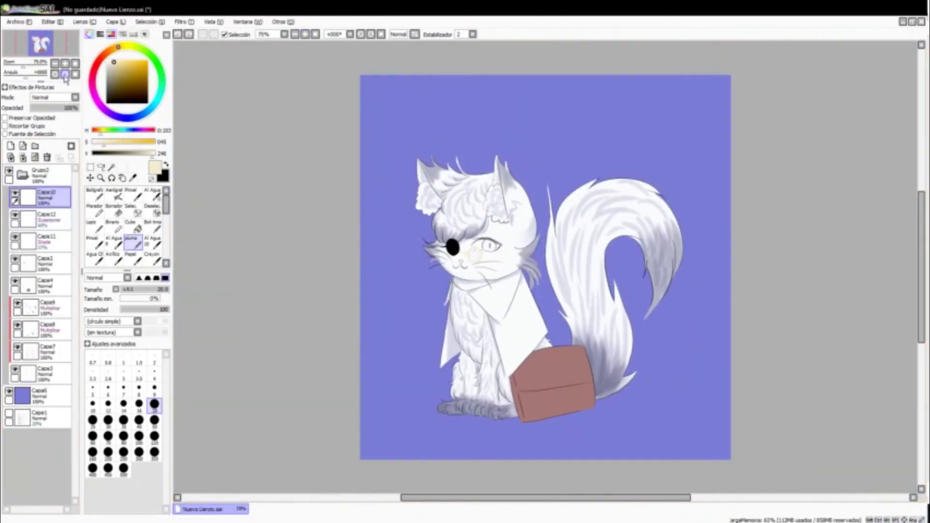
pyautogui.scroll(3, 449, 214)
pyautogui.scroll(1, 272, 46)
pyautogui.click(43, 373)
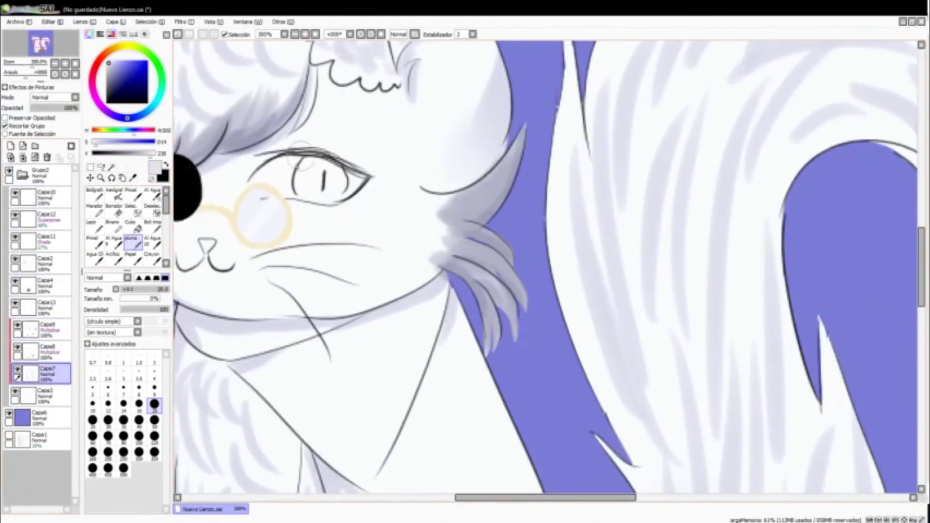
pyautogui.click(131, 194)
pyautogui.click(93, 472)
# - Fill the iris of the visible eye with light blue on the blank layer above the fur shading
pyautogui.click(44, 306)
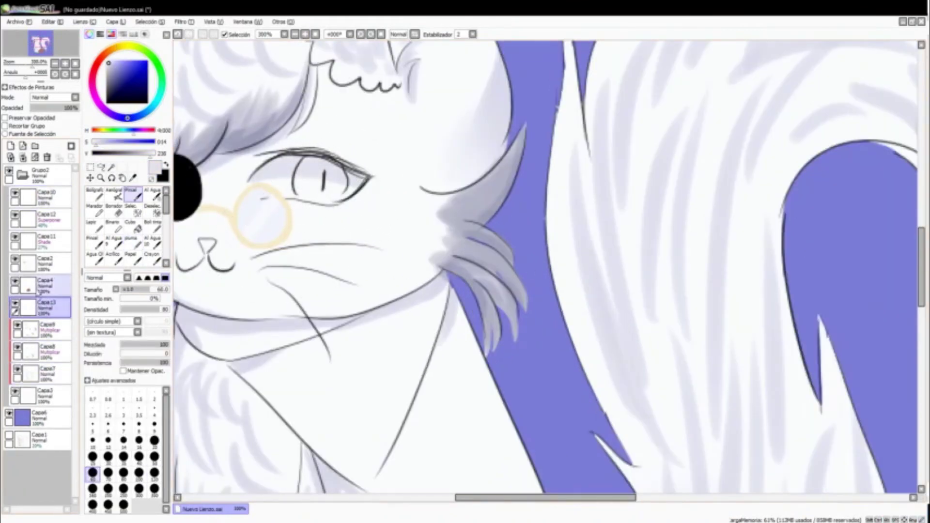
pyautogui.click(134, 131)
pyautogui.moveTo(323, 169)
pyautogui.mouseDown()
pyautogui.moveTo(310, 187)
pyautogui.moveTo(329, 178)
pyautogui.mouseUp()
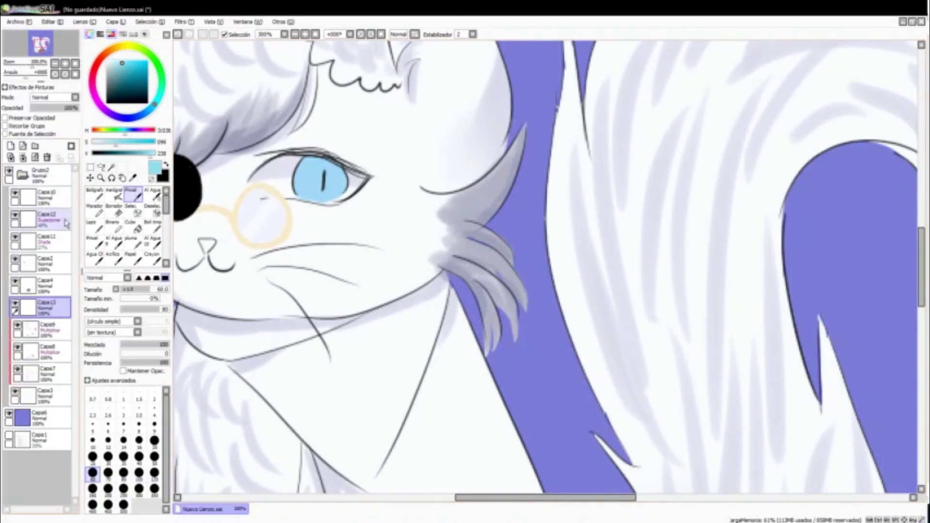
# - Add a layer clipped to the iris and paint the iris's upper half hot pink
pyautogui.hotkey('ctrl', 'shift', 'n')
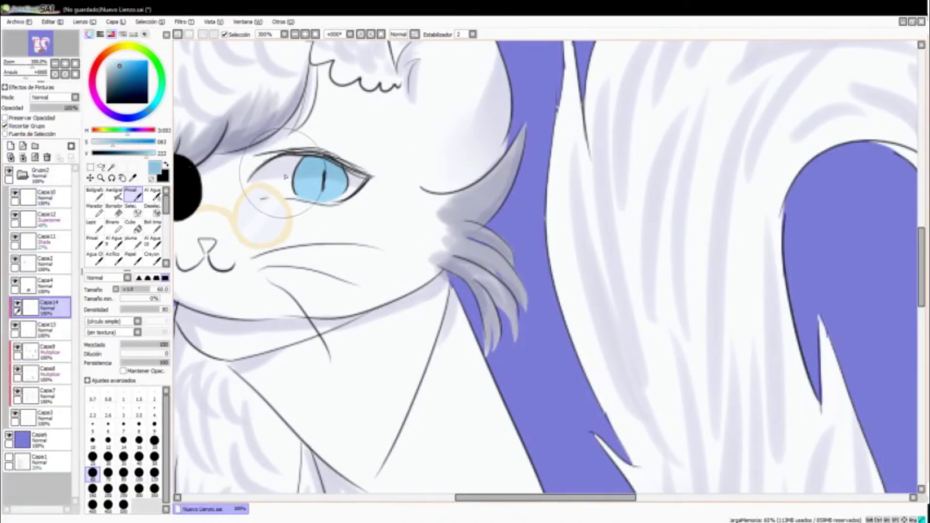
pyautogui.click(93, 79)
pyautogui.click(148, 60)
pyautogui.moveTo(305, 142); pyautogui.dragTo(334, 139)
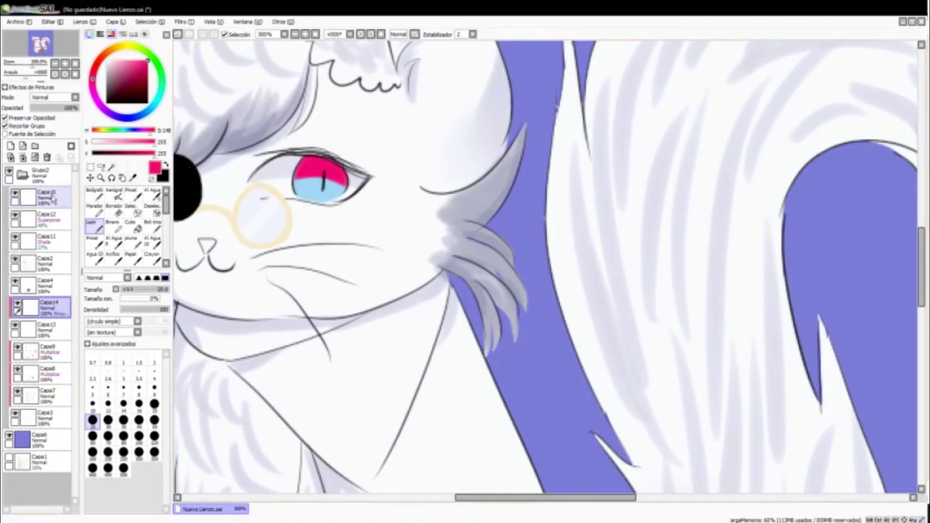
# - Reduce the brush to 25, streak the pink around the pupil, and set the layer to Multiply at 27% opacity
pyautogui.press('[')
pyautogui.press('[')
pyautogui.press('[')
pyautogui.press('[')
pyautogui.press('[')
pyautogui.scroll(-2, 51, 96)
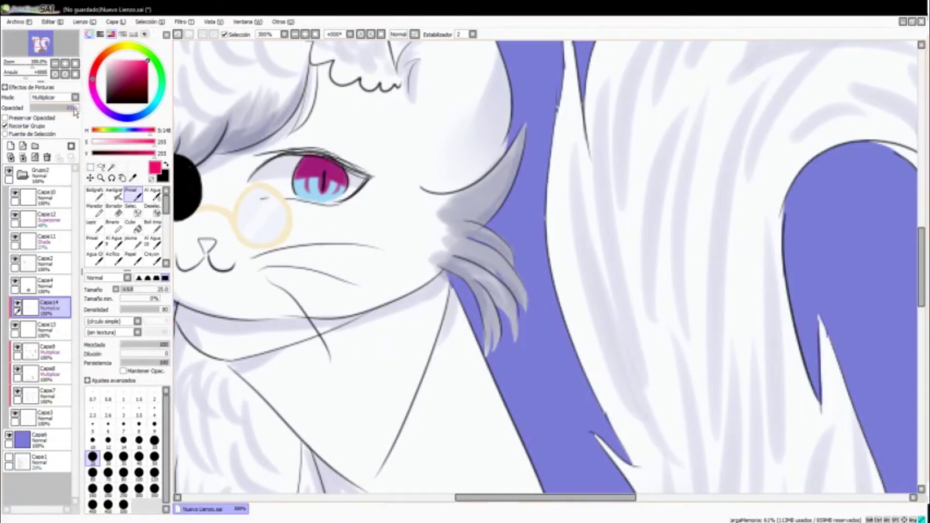
pyautogui.moveTo(72, 108); pyautogui.dragTo(40, 108)
# - Add another clipped layer, paint the upper iris lighter pink, shift its hue toward violet, and set it to Multiply at 52%
pyautogui.click(10, 146)
pyautogui.click(129, 60)
pyautogui.moveTo(332, 160); pyautogui.dragTo(303, 167)
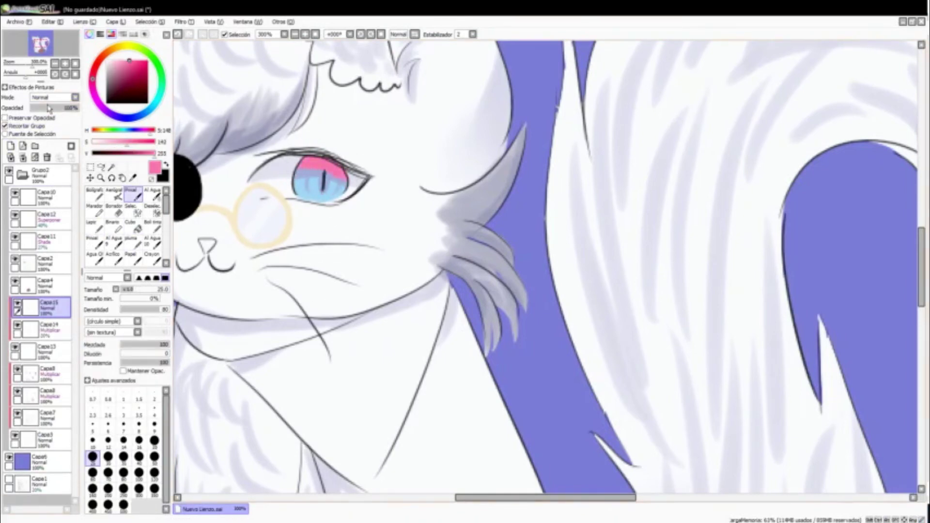
pyautogui.press('c')
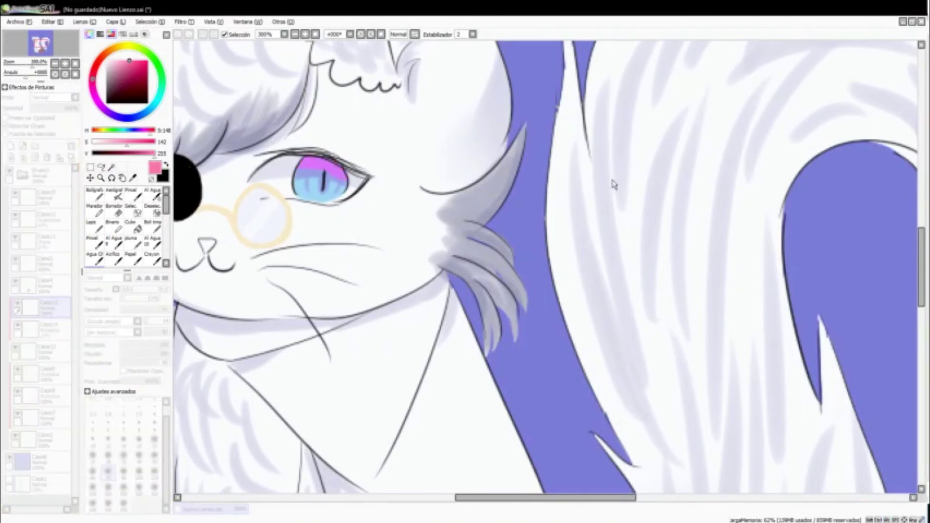
pyautogui.click(76, 62)
# - Paint white highlights on the eye at size 20 on the glasses frame layer
pyautogui.click(153, 224)
pyautogui.scroll(3, 279, 63)
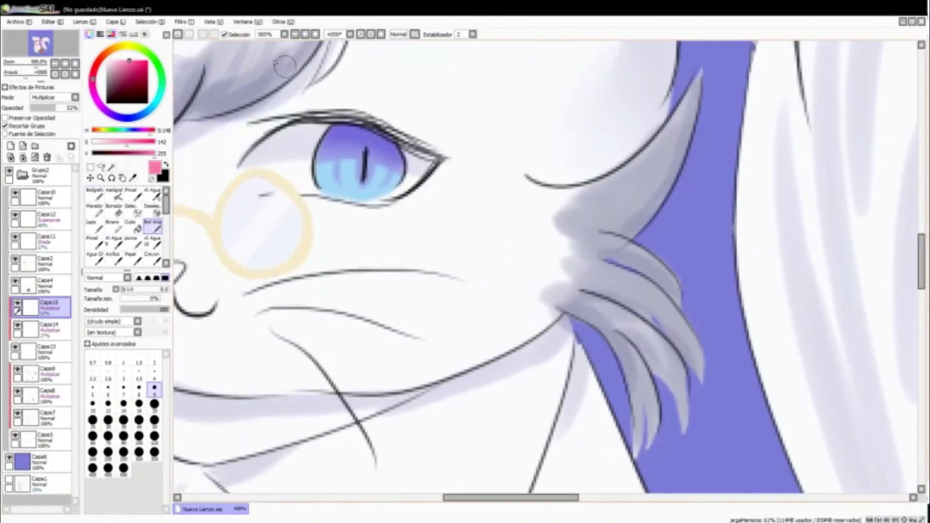
pyautogui.click(51, 191)
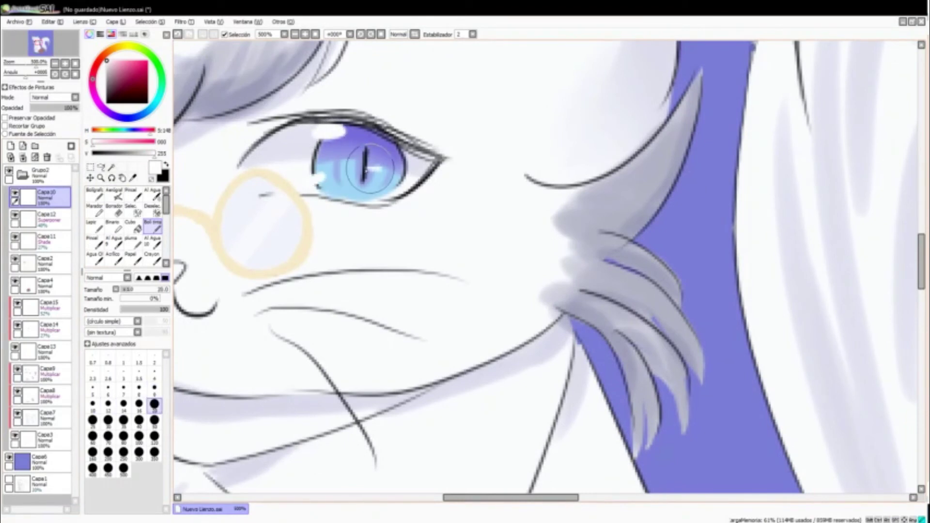
pyautogui.click(295, 34)
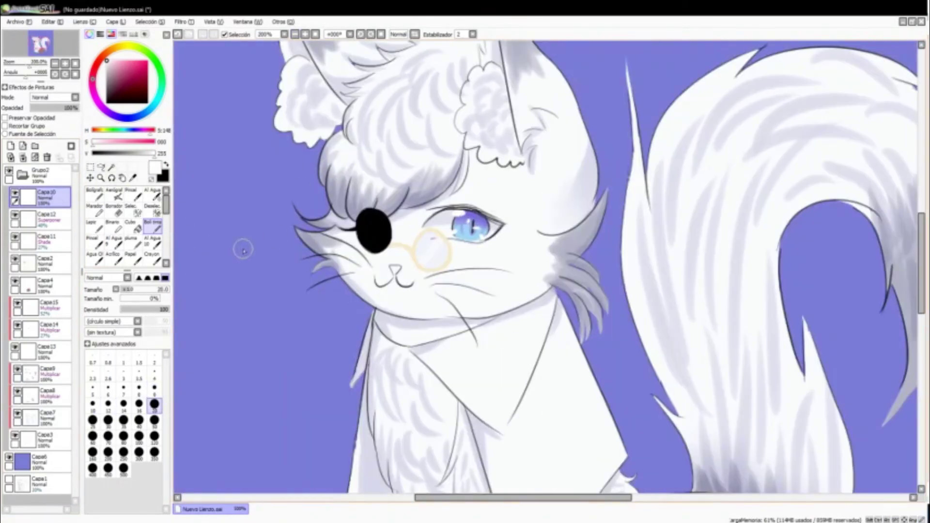
# - Pick a paler pink and place a new clipped layer directly above the fur shading layers
pyautogui.click(49, 286)
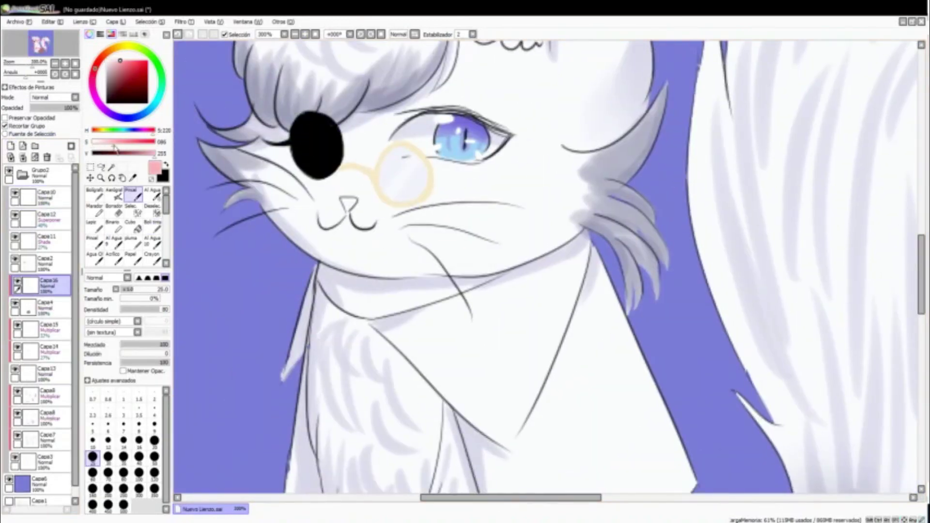
pyautogui.moveTo(115, 142); pyautogui.dragTo(109, 142)
pyautogui.click(10, 145)
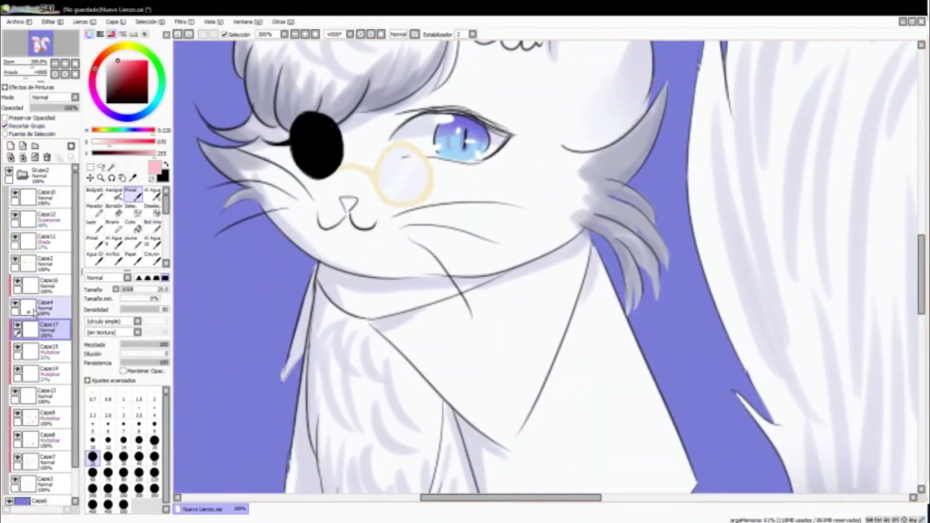
pyautogui.moveTo(49, 329); pyautogui.dragTo(49, 398)
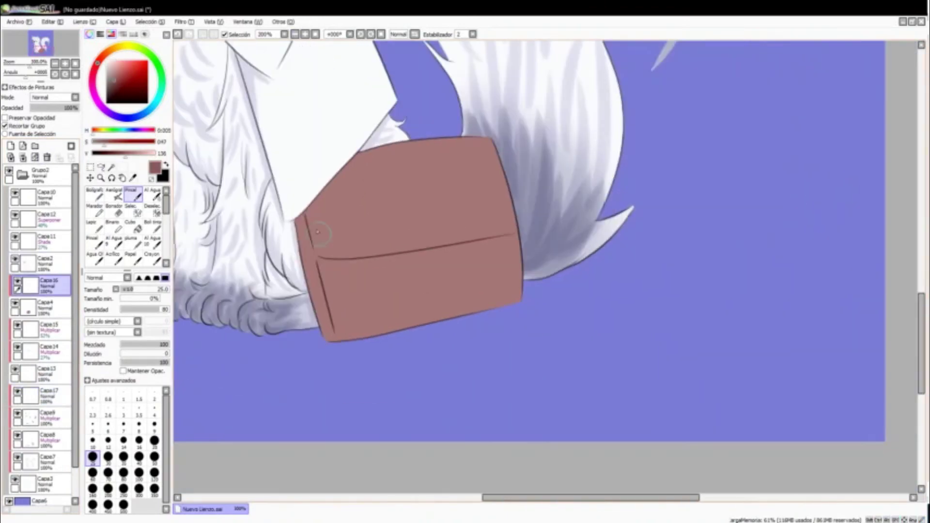
# - Paint dark red-brown shadows along the bag's side, the cape's edge and the flap's rounded corner on the layer clipped to the bag
pyautogui.moveTo(319, 213); pyautogui.dragTo(334, 189)
pyautogui.moveTo(317, 232); pyautogui.dragTo(348, 257)
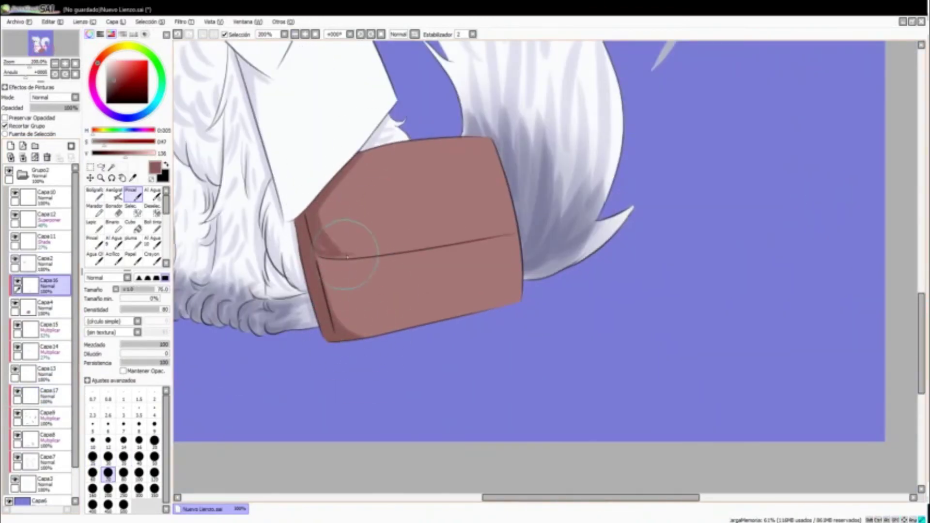
# - On new clipped layers, softly darken the bag's two front panels at size 350 with reduced opacity and shade its edges at size 100
pyautogui.click(11, 145)
pyautogui.click(154, 488)
pyautogui.moveTo(348, 194); pyautogui.dragTo(465, 204)
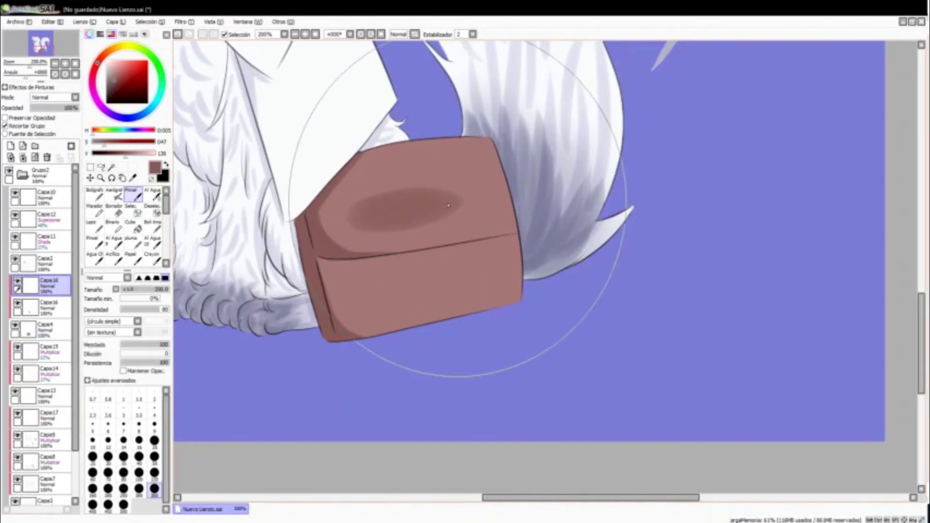
pyautogui.moveTo(489, 285); pyautogui.dragTo(369, 301)
pyautogui.moveTo(73, 108); pyautogui.dragTo(43, 108)
pyautogui.click(10, 145)
pyautogui.click(139, 472)
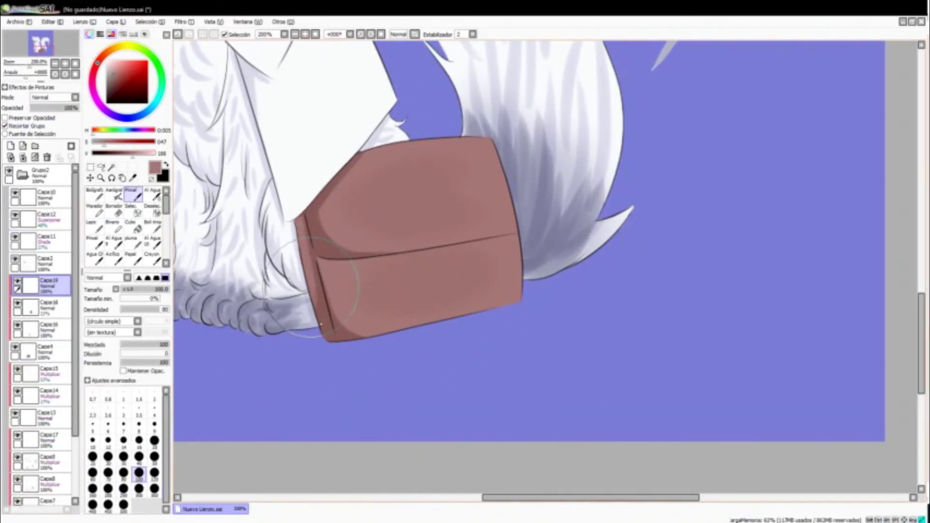
# - Add a clipped layer above the bag's shading and switch to the unblended brush at size 70
pyautogui.click(10, 145)
pyautogui.press('v')
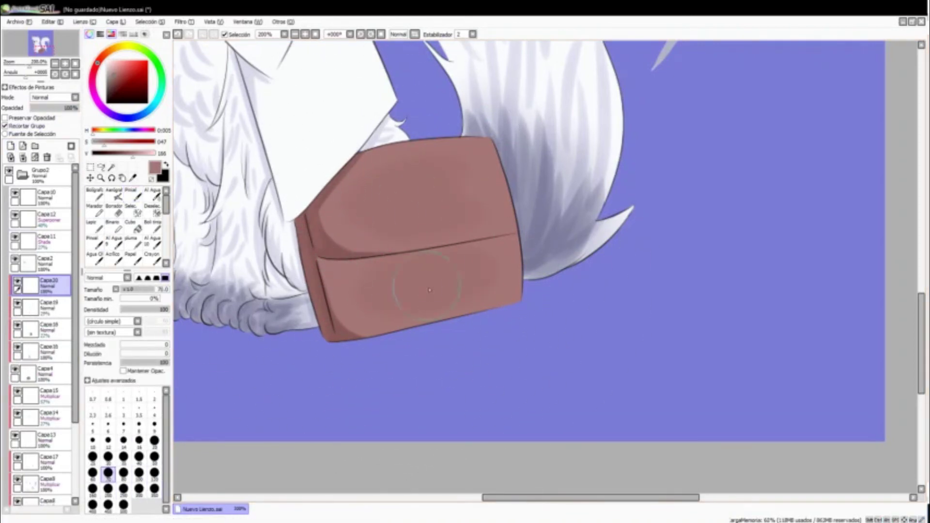
pyautogui.moveTo(416, 147)
pyautogui.mouseDown()
pyautogui.moveTo(510, 228)
pyautogui.moveTo(472, 144)
pyautogui.moveTo(514, 218)
pyautogui.mouseUp()
pyautogui.hotkey('ctrl', 'z')
pyautogui.hotkey('ctrl', 'z')
pyautogui.hotkey('ctrl', 'z')
# - Paint soft highlights around the bag's front panels and set the layer to Luminosidad mode with reduced opacity
pyautogui.moveTo(393, 156); pyautogui.dragTo(485, 300)
pyautogui.moveTo(73, 107); pyautogui.dragTo(37, 107)
pyautogui.click(154, 471)
pyautogui.hotkey('ctrl', '-')
pyautogui.hotkey('ctrl', '-')
pyautogui.hotkey('ctrl', '-')
pyautogui.hotkey('ctrl', '+')
pyautogui.hotkey('ctrl', '+')
pyautogui.hotkey('ctrl', '+')
# - Add another clipped Luminosidad layer, paint crisp highlights along the bag panels' edges at size 70, and lower its opacity
pyautogui.click(10, 146)
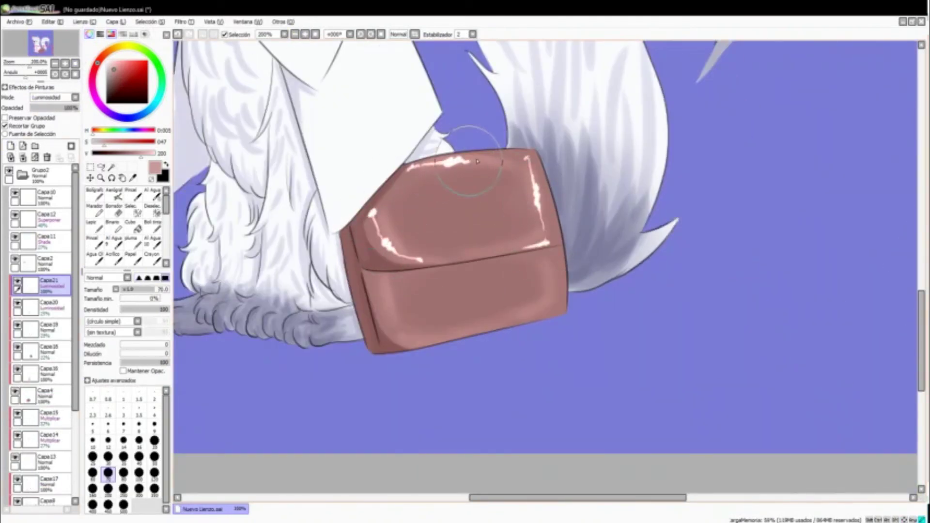
pyautogui.moveTo(67, 107); pyautogui.dragTo(41, 108)
pyautogui.hotkey('ctrl', '-')
pyautogui.hotkey('ctrl', '-')
pyautogui.hotkey('ctrl', '-')
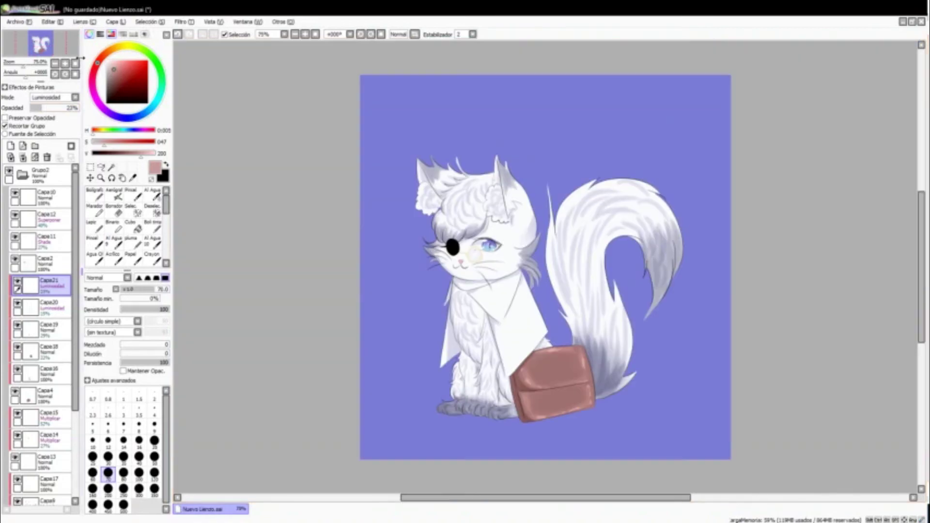
# - Add another clipped layer, brush a soft brown tone over the bag at size 300, and set its opacity to about 69%
pyautogui.hotkey('ctrl', '+')
pyautogui.hotkey('ctrl', '+')
pyautogui.hotkey('ctrl', '+')
pyautogui.press('b')
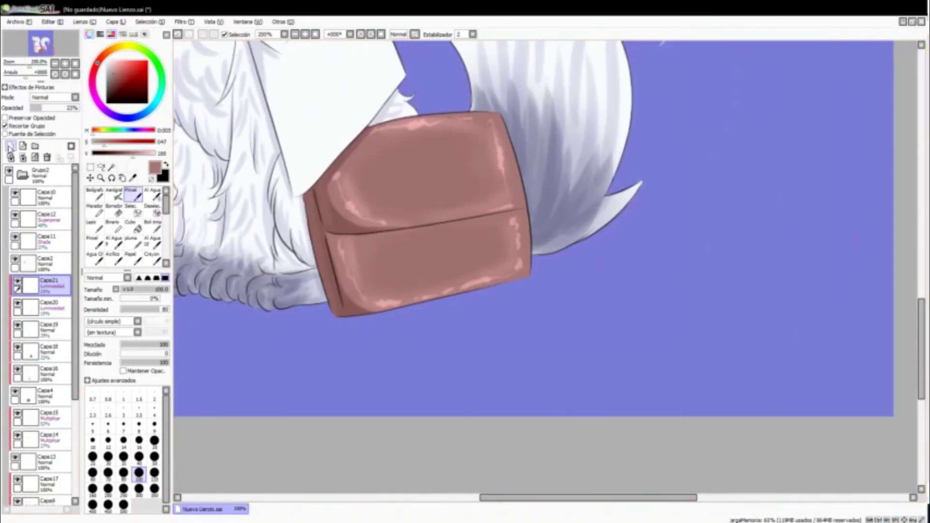
pyautogui.hotkey('ctrl', 'shift', 'n')
pyautogui.moveTo(77, 107); pyautogui.dragTo(63, 107)
pyautogui.hotkey('ctrl', '-')
pyautogui.hotkey('ctrl', '-')
pyautogui.hotkey('ctrl', '-')
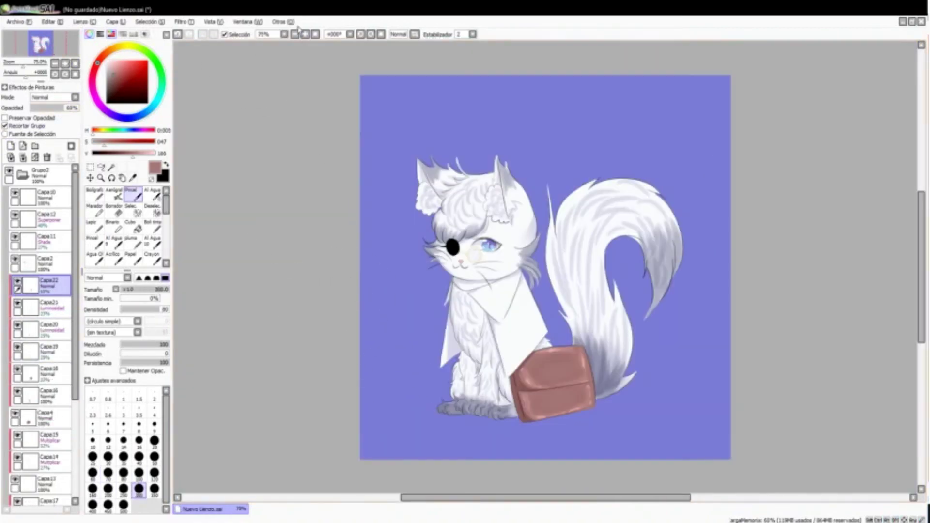
# - Collapse the Grupo2 layer group and hide the blue-violet background layer
pyautogui.click(21, 175)
pyautogui.click(8, 195)
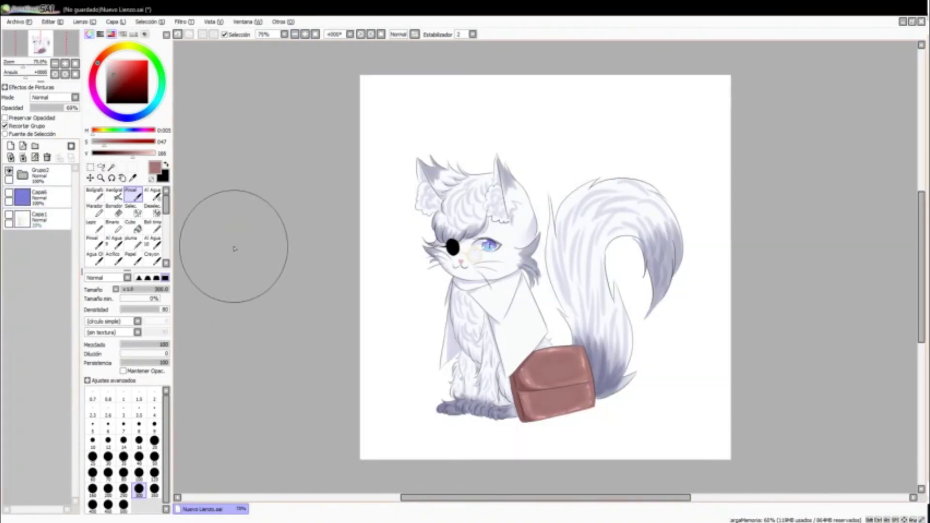
# - Pick a light pink and hand-letter "Happy Cat day" above the cat on a new top layer
pyautogui.click(154, 194)
pyautogui.click(155, 154)
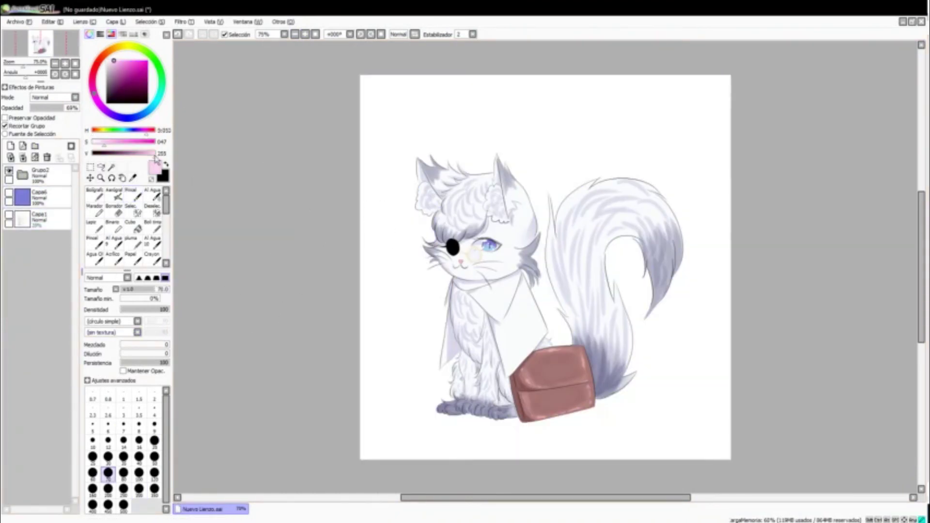
pyautogui.click(11, 145)
pyautogui.moveTo(436, 104)
pyautogui.mouseDown()
pyautogui.moveTo(452, 118)
pyautogui.moveTo(457, 155)
pyautogui.mouseUp()
pyautogui.moveTo(512, 87); pyautogui.dragTo(486, 121)
pyautogui.moveTo(530, 104)
pyautogui.mouseDown()
pyautogui.moveTo(541, 96)
pyautogui.moveTo(540, 116)
pyautogui.mouseUp()
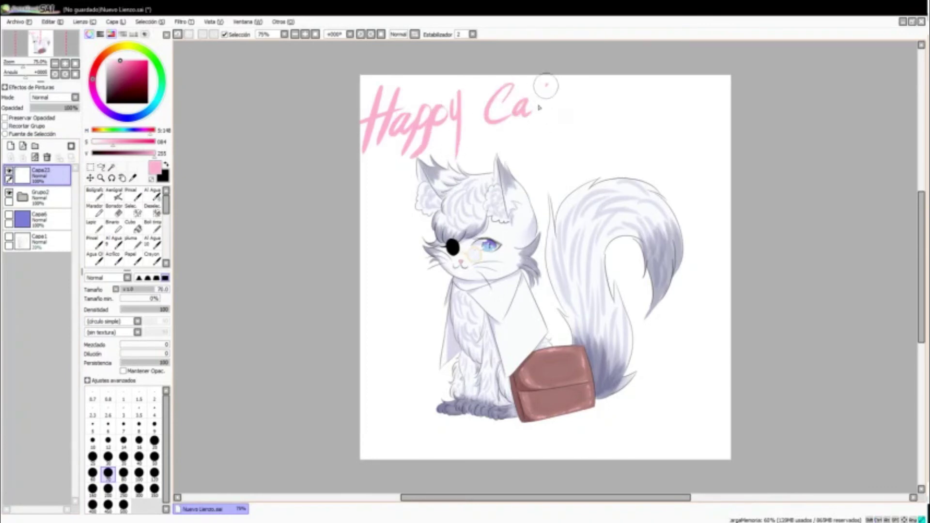
pyautogui.moveTo(544, 83); pyautogui.dragTo(538, 119)
pyautogui.moveTo(530, 99)
pyautogui.mouseDown()
pyautogui.moveTo(616, 100)
pyautogui.moveTo(629, 150)
pyautogui.mouseUp()
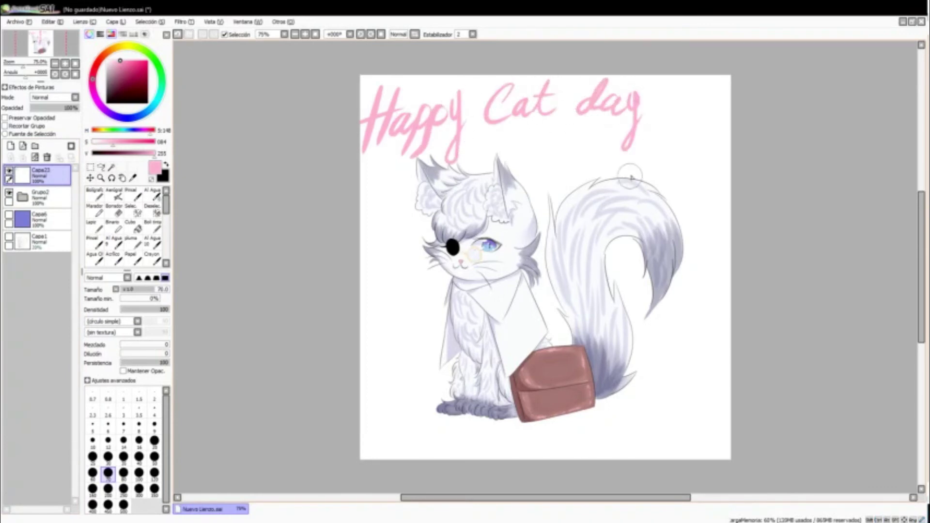
# - Write the artist's signature and the date in pink along the canvas's lower edge with a smaller brush, and select around the lettering
pyautogui.scroll(3, 489, 278)
pyautogui.press('[')
pyautogui.press('[')
pyautogui.press('[')
pyautogui.press('[')
pyautogui.press('[')
pyautogui.press('[')
pyautogui.press('[')
pyautogui.press('[')
pyautogui.press('[')
pyautogui.moveTo(504, 260)
pyautogui.mouseDown()
pyautogui.moveTo(490, 281)
pyautogui.moveTo(548, 268)
pyautogui.moveTo(588, 276)
pyautogui.mouseUp()
pyautogui.press('h')
pyautogui.moveTo(322, 228)
pyautogui.mouseDown()
pyautogui.moveTo(375, 258)
pyautogui.moveTo(494, 259)
pyautogui.mouseUp()
pyautogui.press('l')
pyautogui.moveTo(399, 231)
pyautogui.mouseDown()
pyautogui.moveTo(344, 248)
pyautogui.moveTo(464, 275)
pyautogui.moveTo(398, 230)
pyautogui.mouseUp()
# - Try a light-blue backing behind the lettering on a new layer beneath it, and undo the attempt
pyautogui.click(10, 146)
pyautogui.click(129, 131)
pyautogui.hotkey('ctrl', 'd')
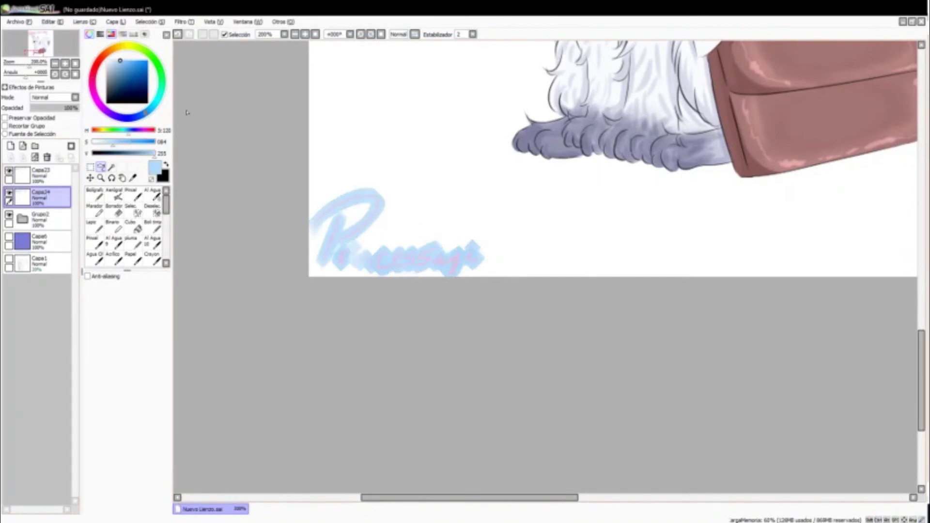
pyautogui.click(75, 73)
pyautogui.hotkey('ctrl', 'z')
pyautogui.hotkey('ctrl', 'z')
pyautogui.hotkey('ctrl', 'z')
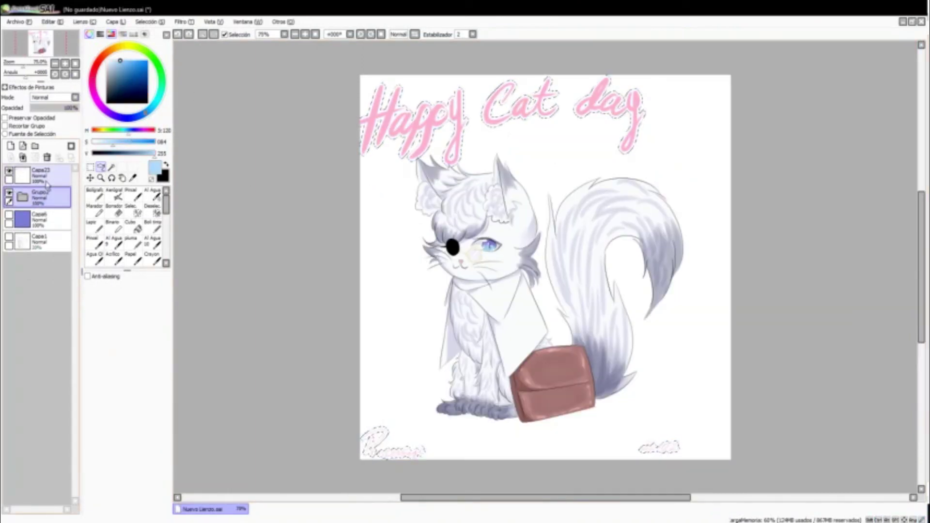
# - Add a paler blue backing behind the lettering on a new layer, and erase it around the heading and date at size 500
pyautogui.scroll(4, 270, 155)
pyautogui.hotkey('ctrl', 'y')
pyautogui.hotkey('ctrl', 'y')
pyautogui.hotkey('ctrl', 'y')
pyautogui.hotkey('ctrl', 'y')
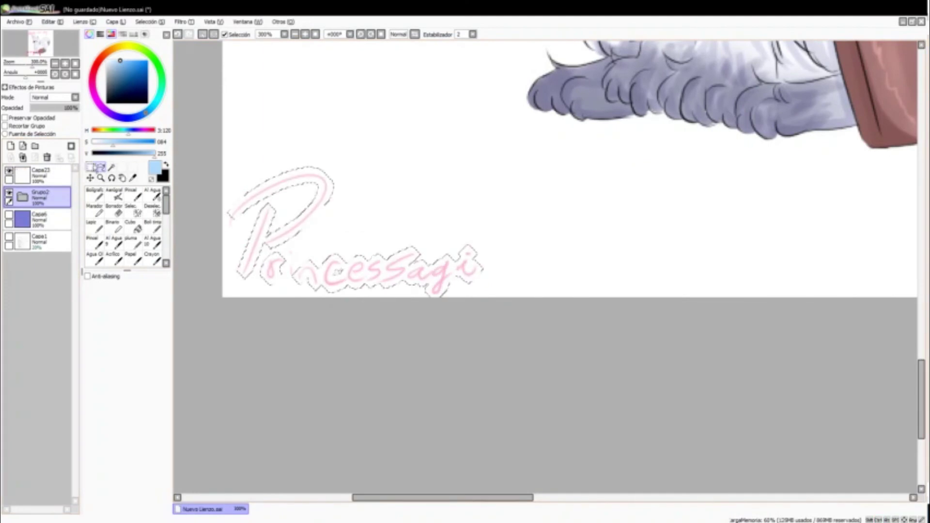
pyautogui.click(102, 142)
pyautogui.click(75, 74)
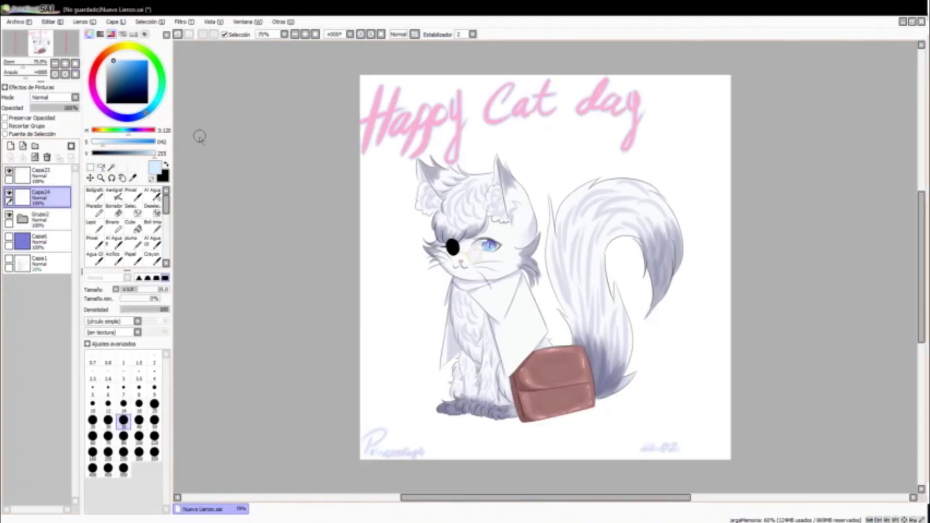
pyautogui.scroll(2, 590, 149)
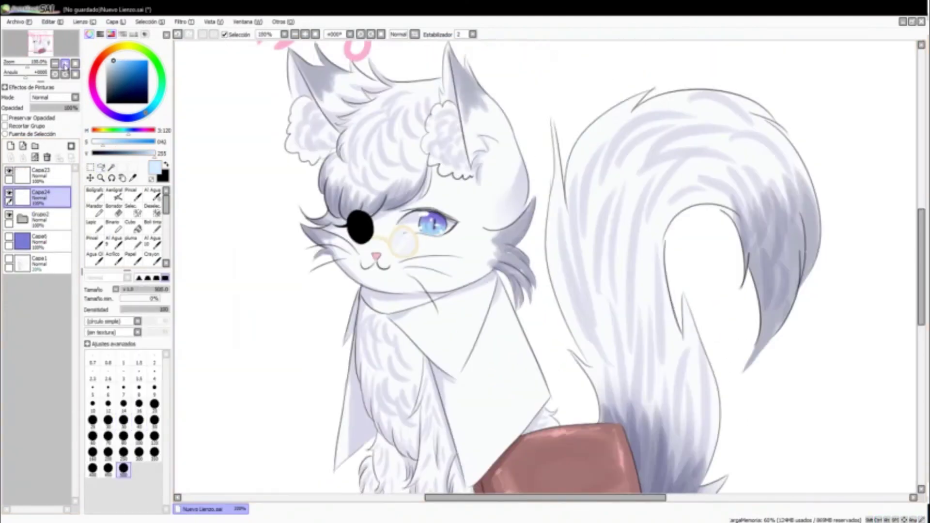
pyautogui.scroll(-2, 591, 149)
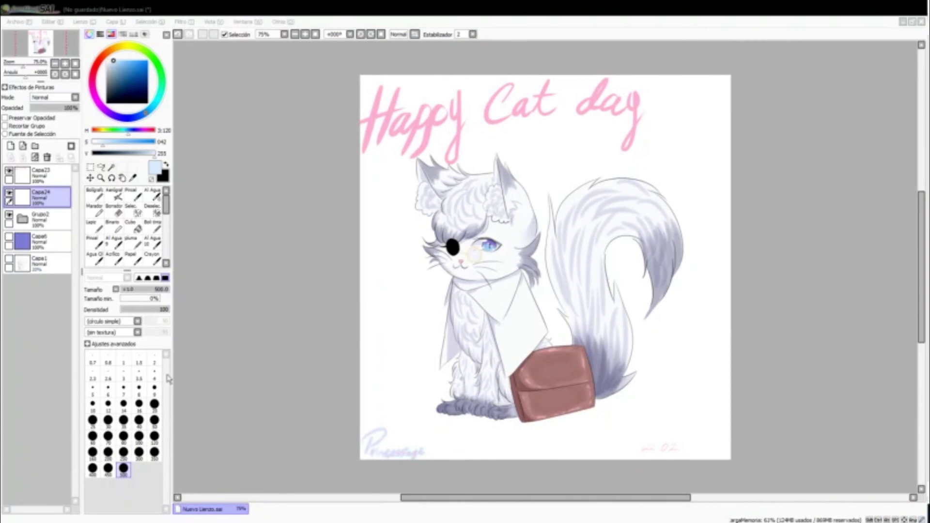